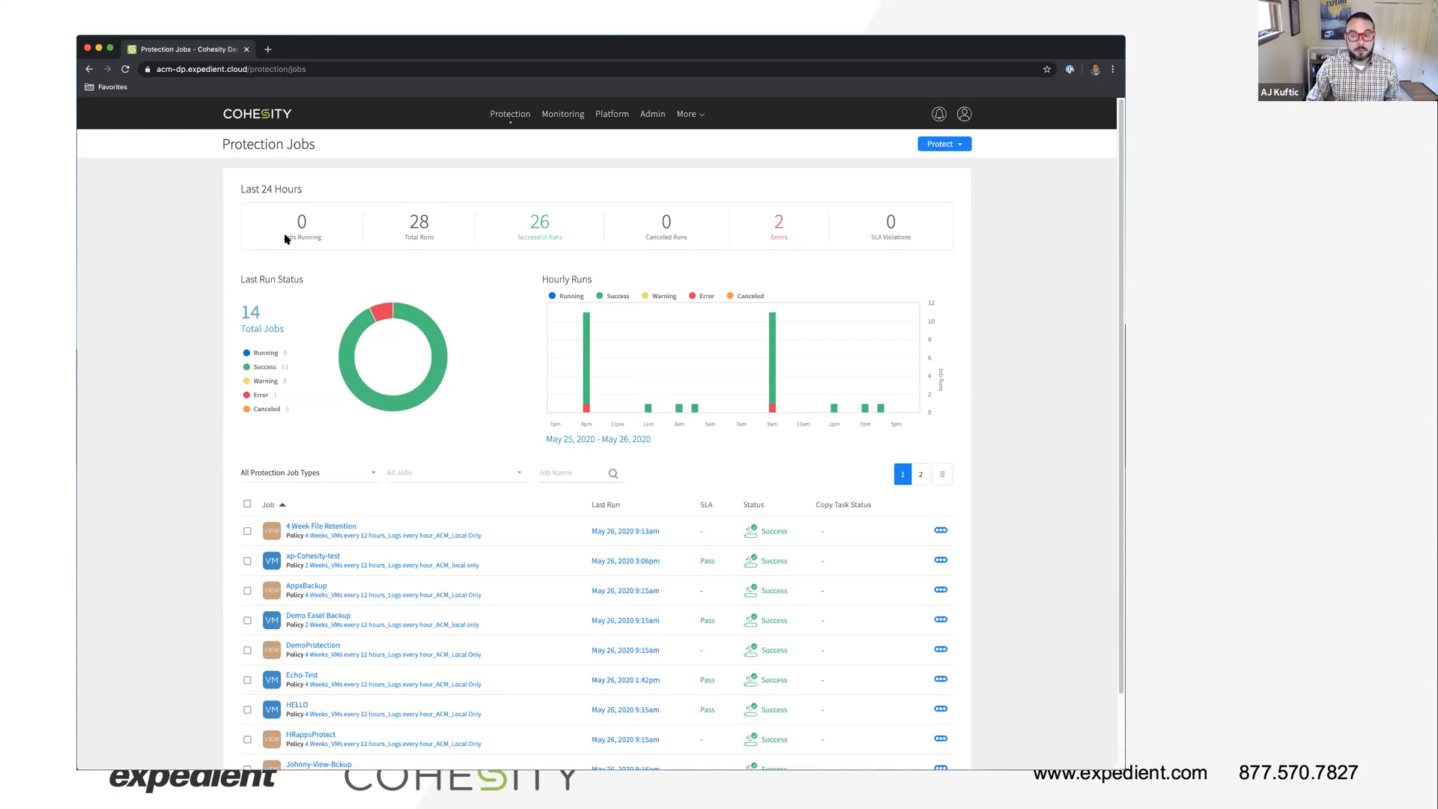
# Review the backup policies in the Policy Manager and the run history of the Demo Easel Backup protection job.
pyautogui.moveTo(503, 120)
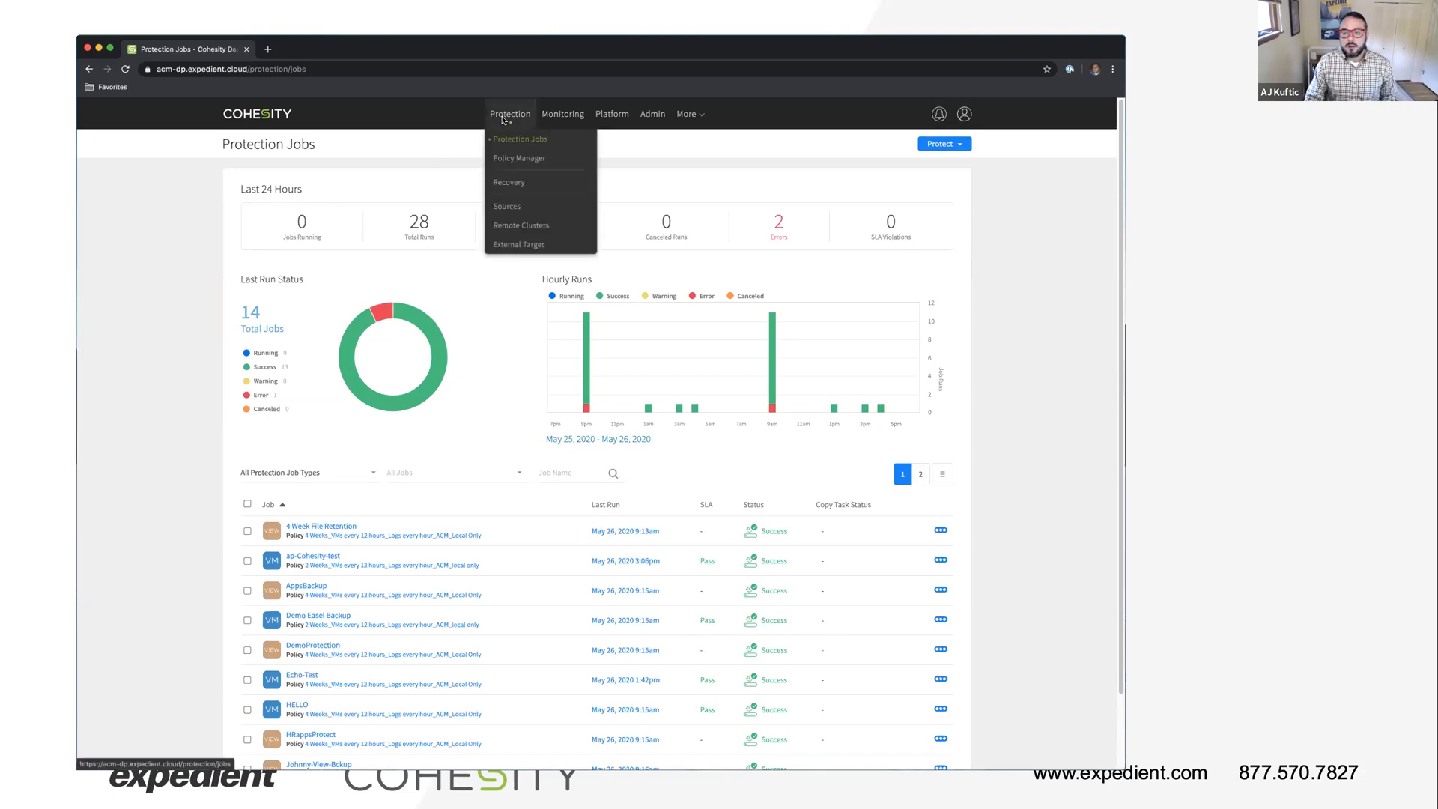
pyautogui.click(518, 160)
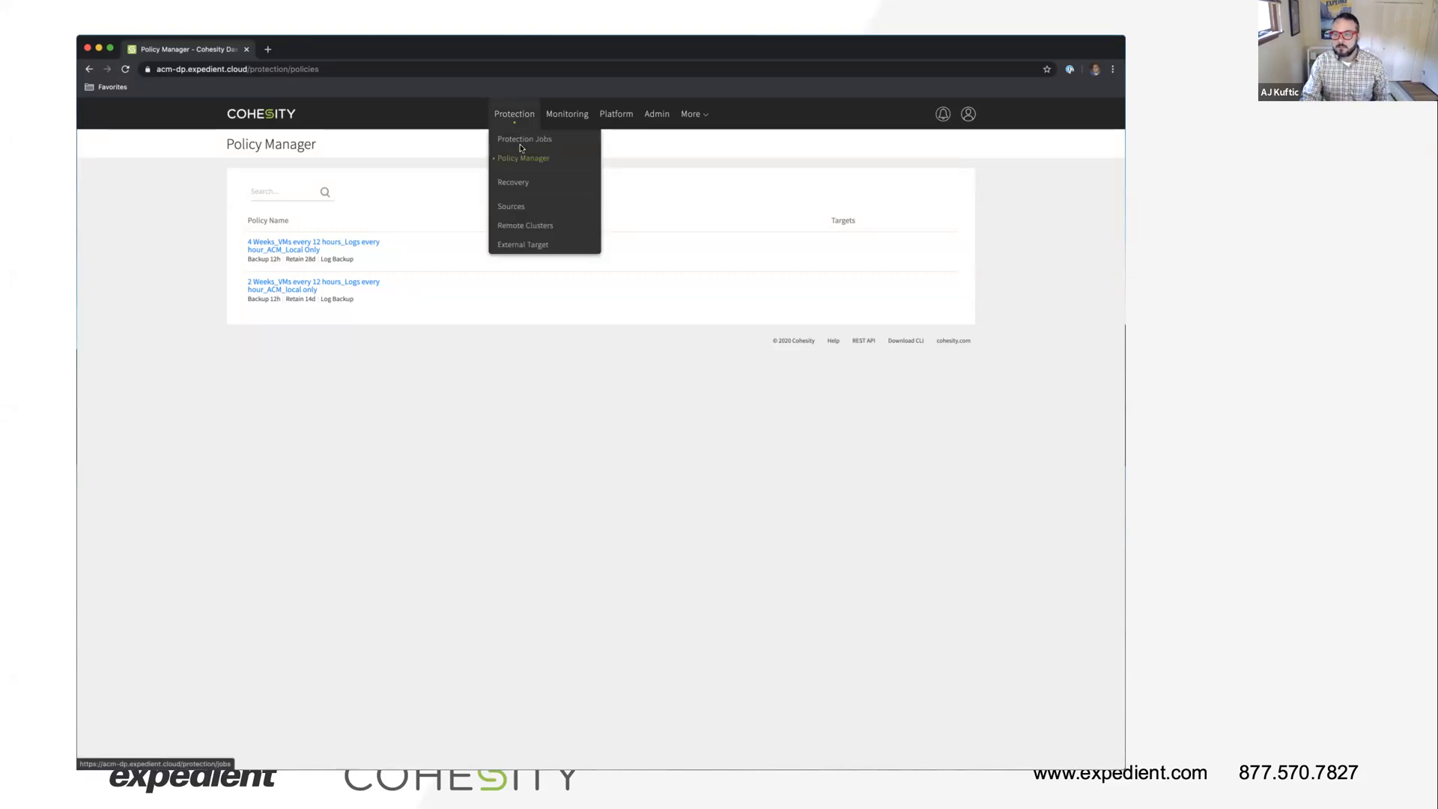
pyautogui.click(518, 140)
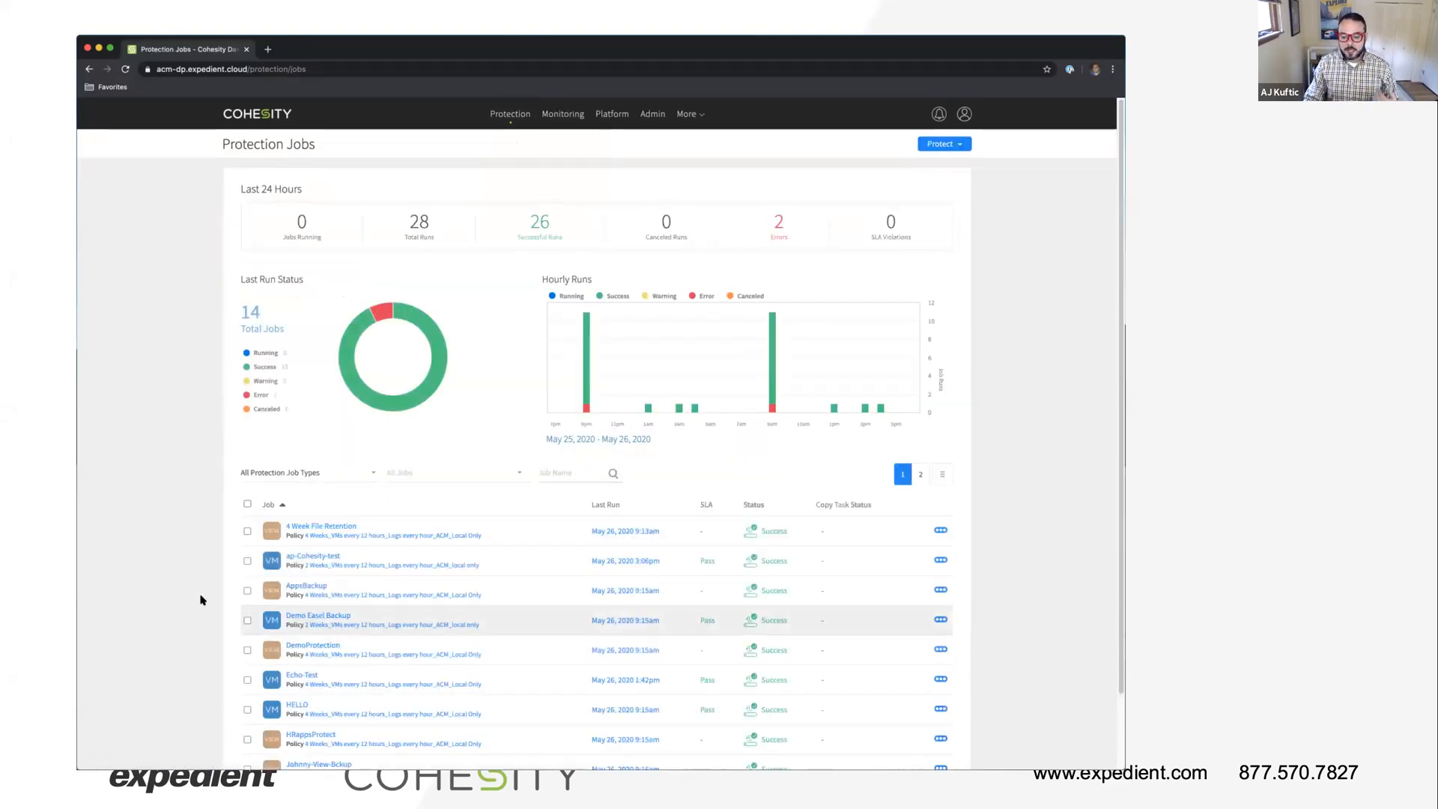
pyautogui.click(324, 616)
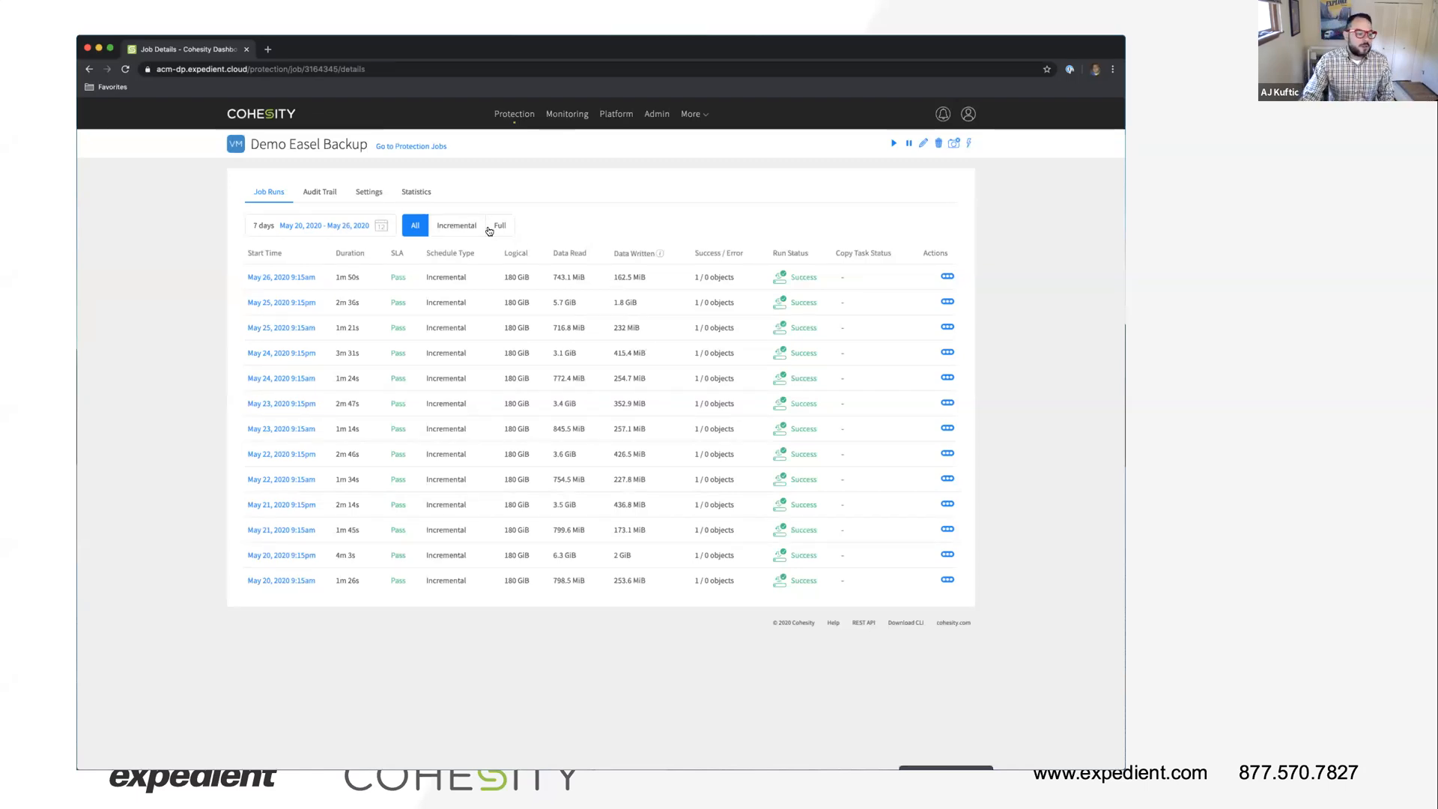
# Switch to the Expedient Enterprise Cloud window and power off the ajk-ubuntu virtual machine.
pyautogui.press('super+Tab')
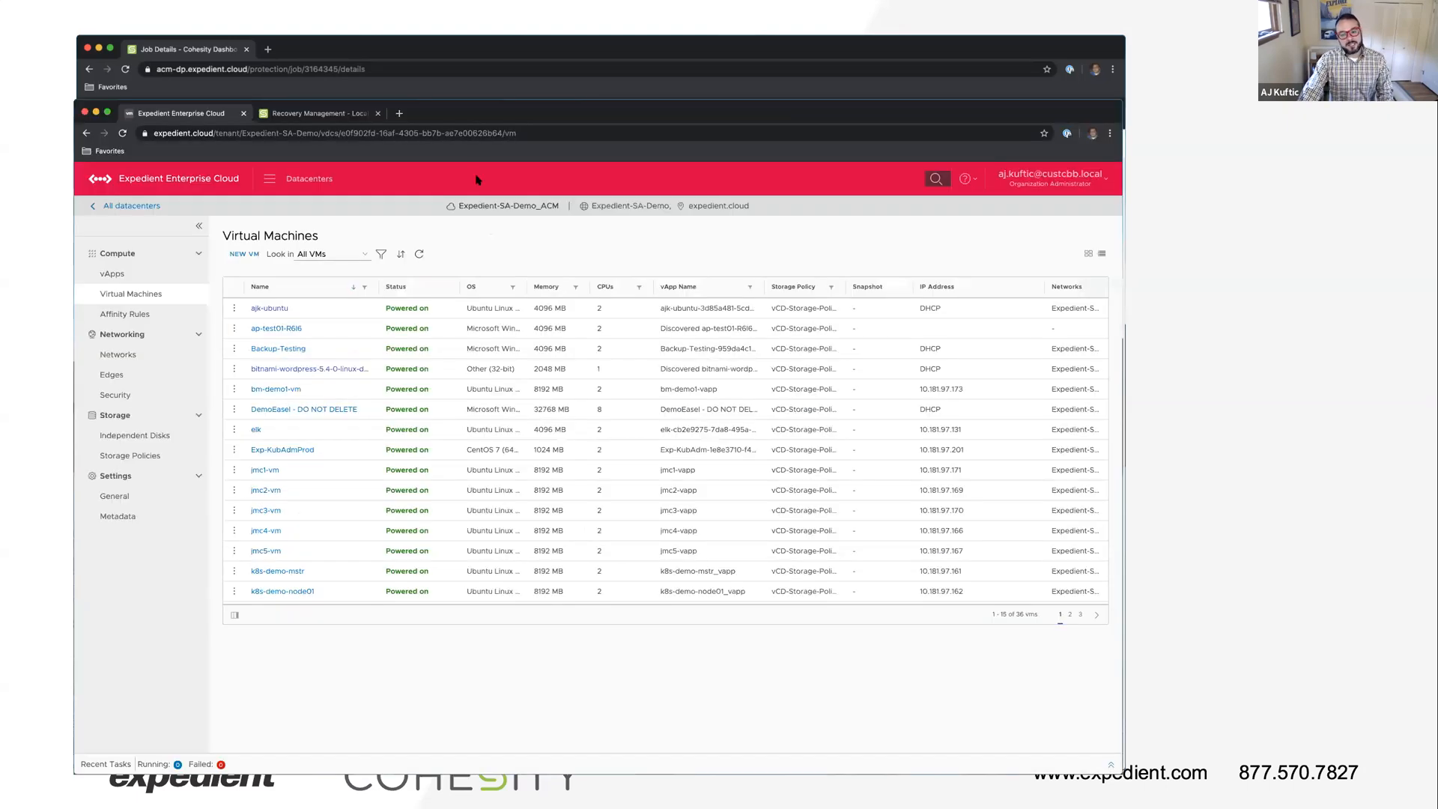
pyautogui.click(512, 94)
pyautogui.press('super+grave')
pyautogui.moveTo(522, 113); pyautogui.dragTo(531, 48)
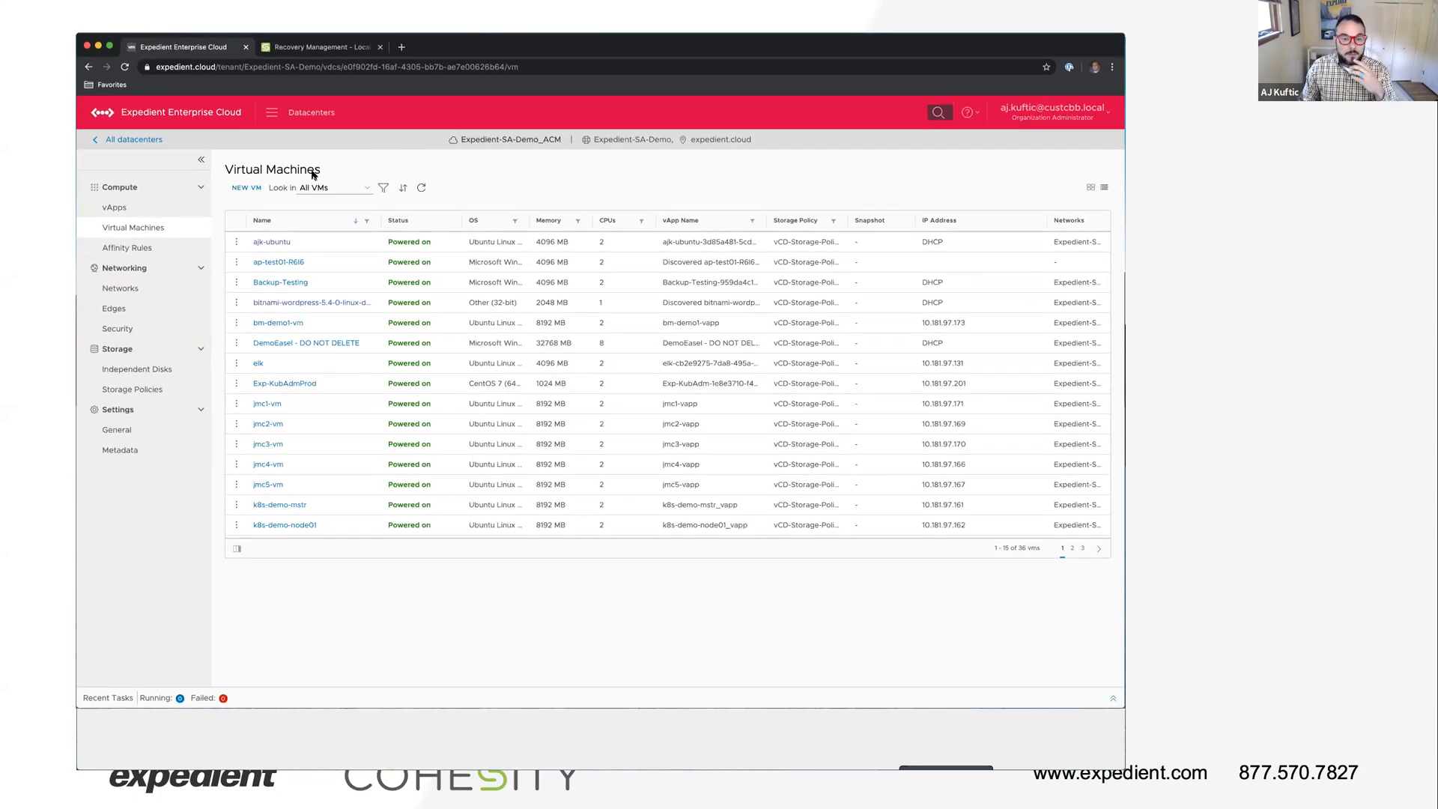
pyautogui.click(236, 242)
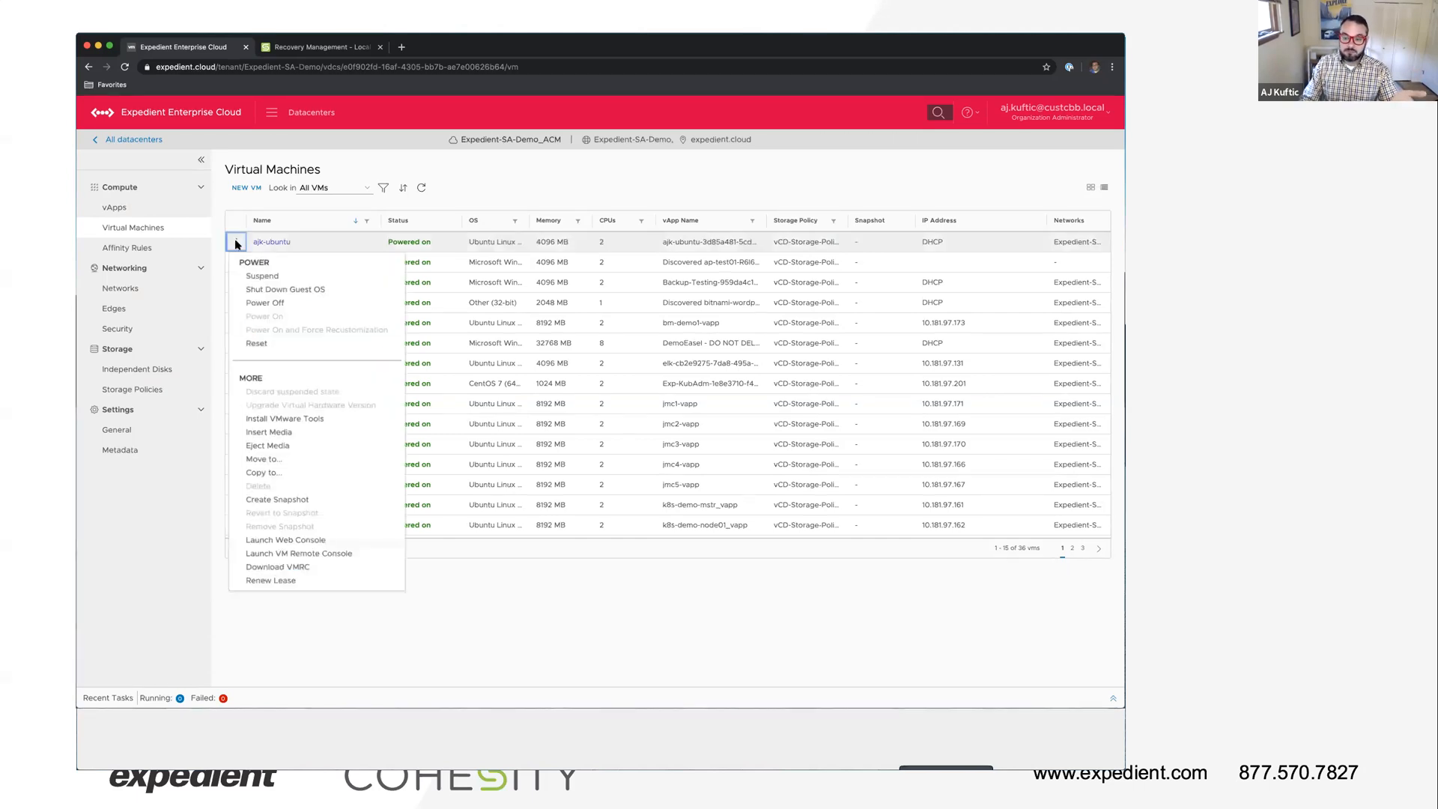
pyautogui.click(264, 303)
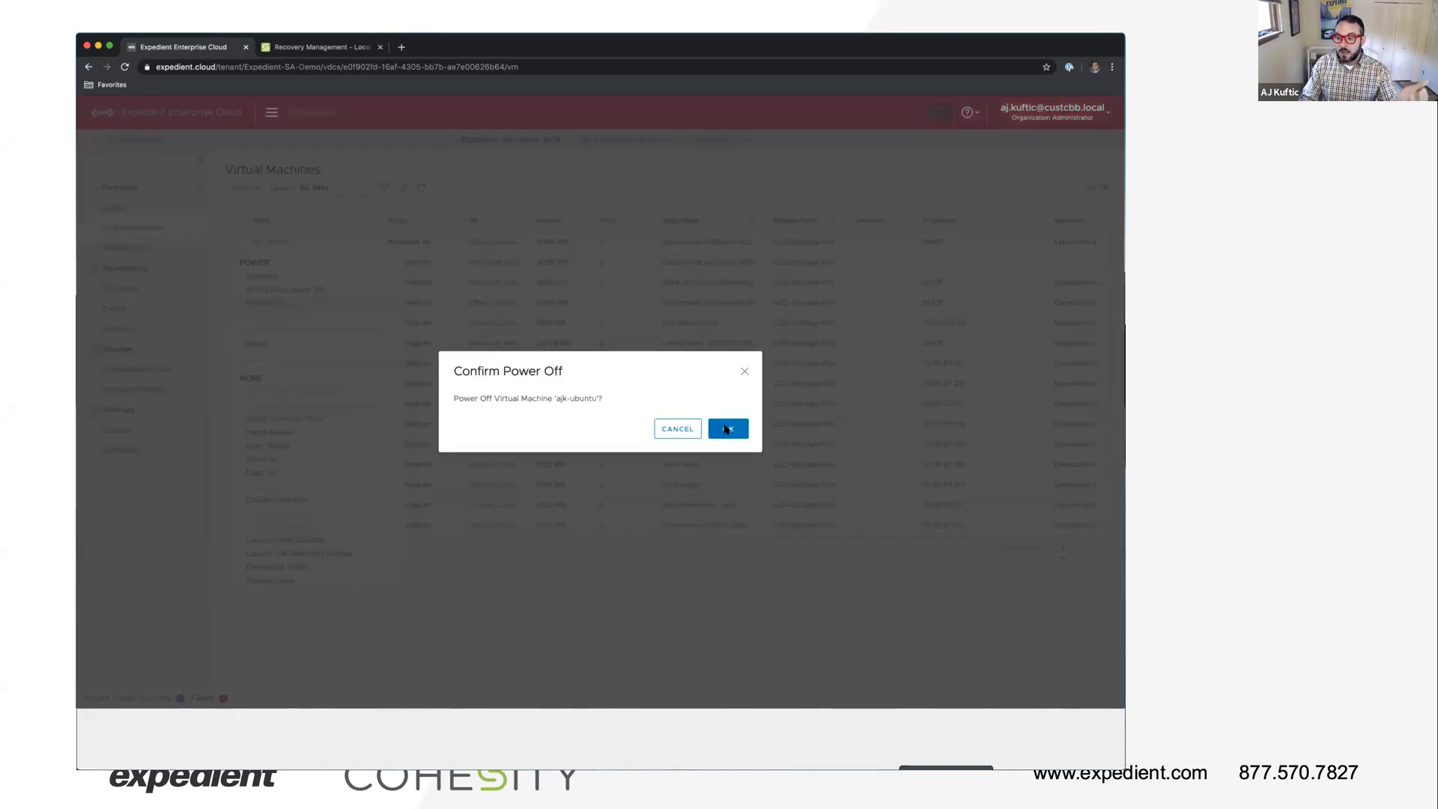
pyautogui.click(724, 428)
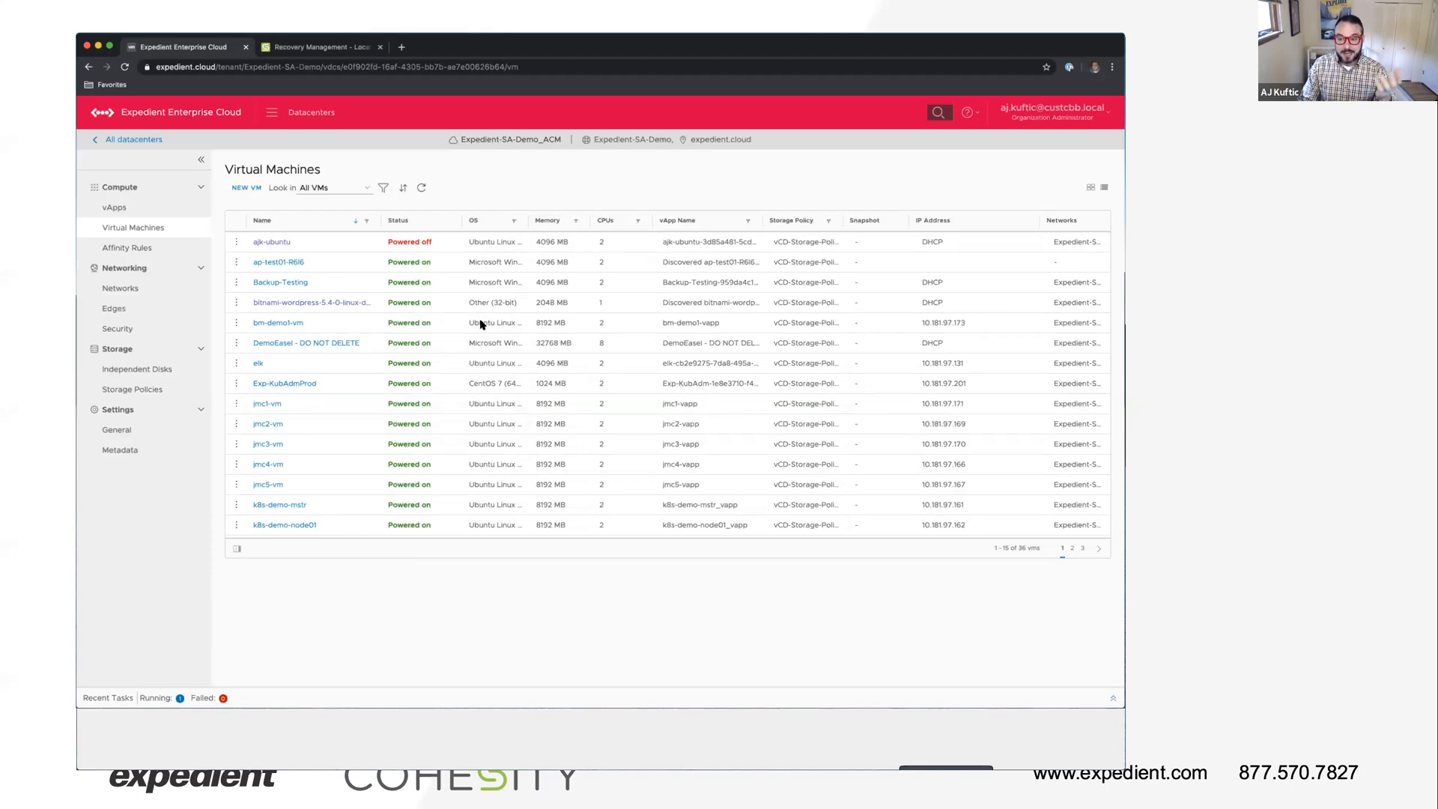
# Delete the powered-off ajk-ubuntu virtual machine.
pyautogui.click(235, 241)
pyautogui.click(260, 485)
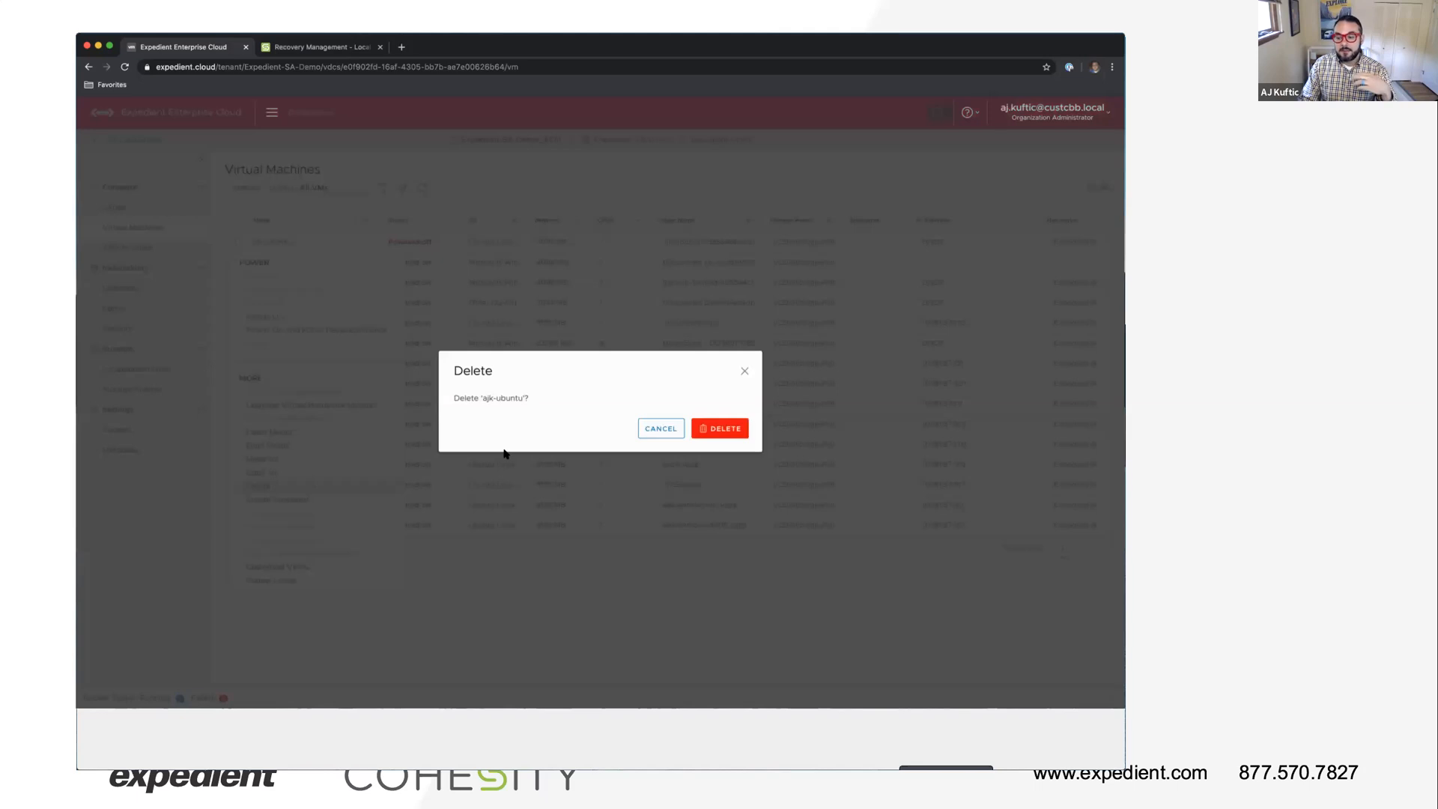
pyautogui.click(716, 430)
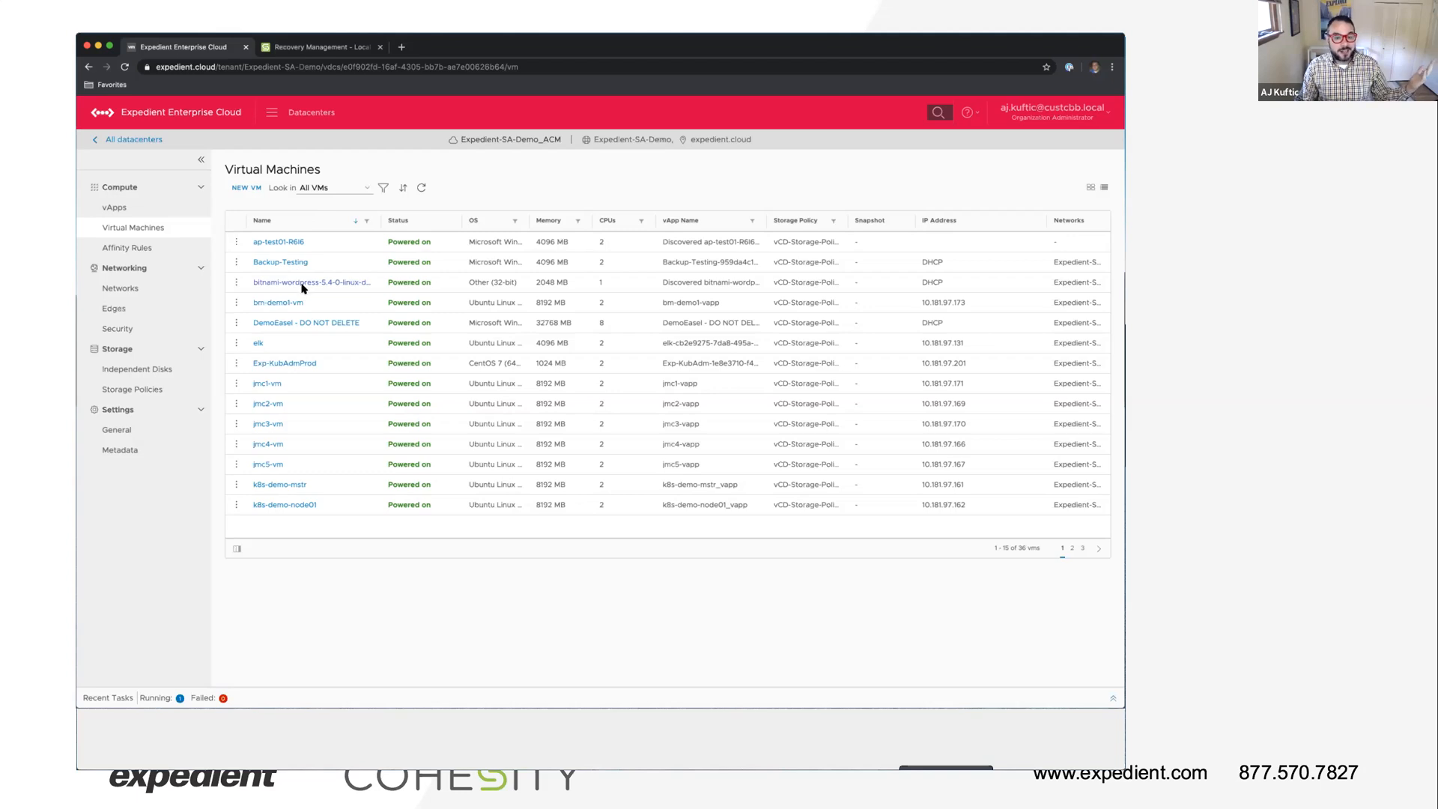
# Switch to the Cohesity dashboard, start a VM recovery and search for ajk-ubuntu.
pyautogui.click(372, 47)
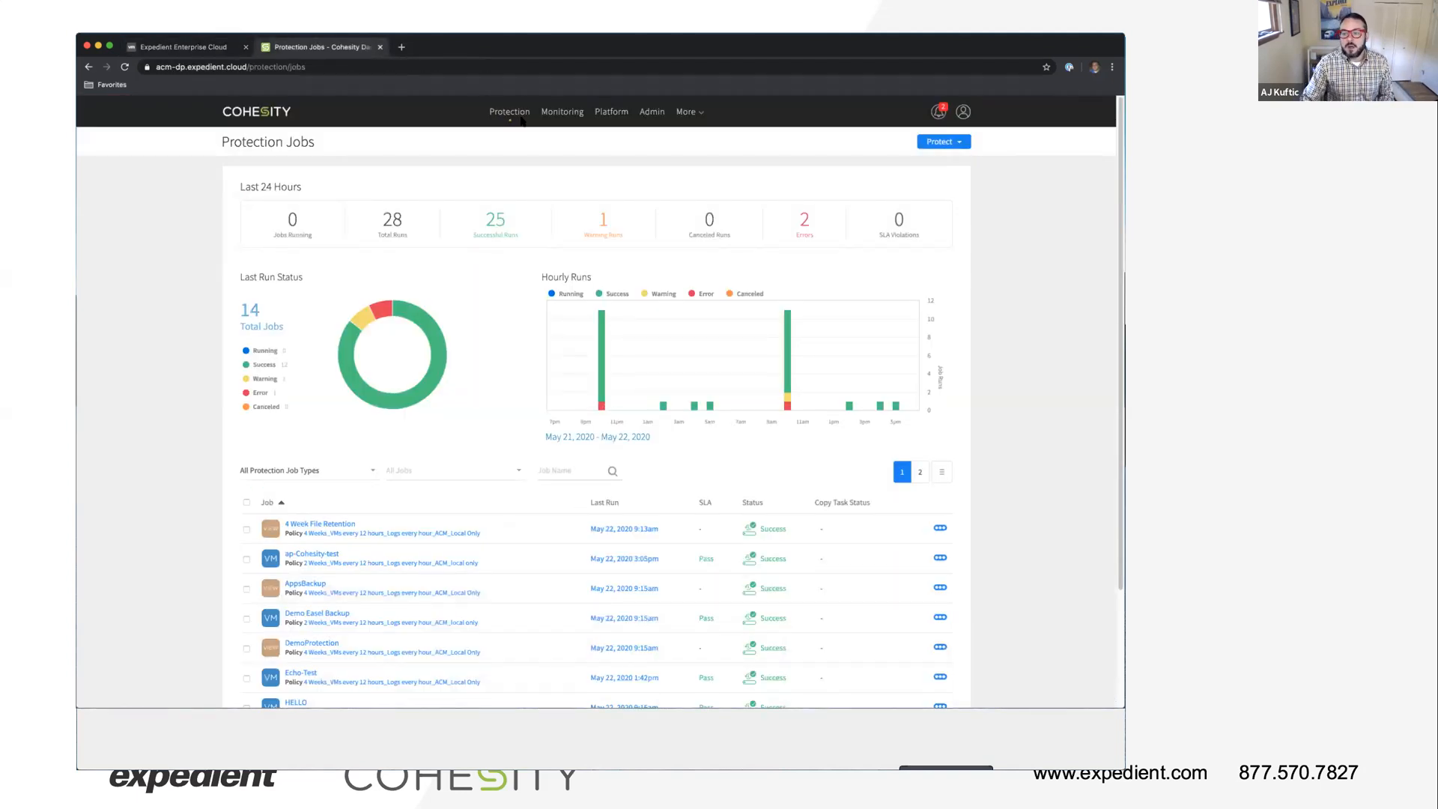
pyautogui.moveTo(520, 118)
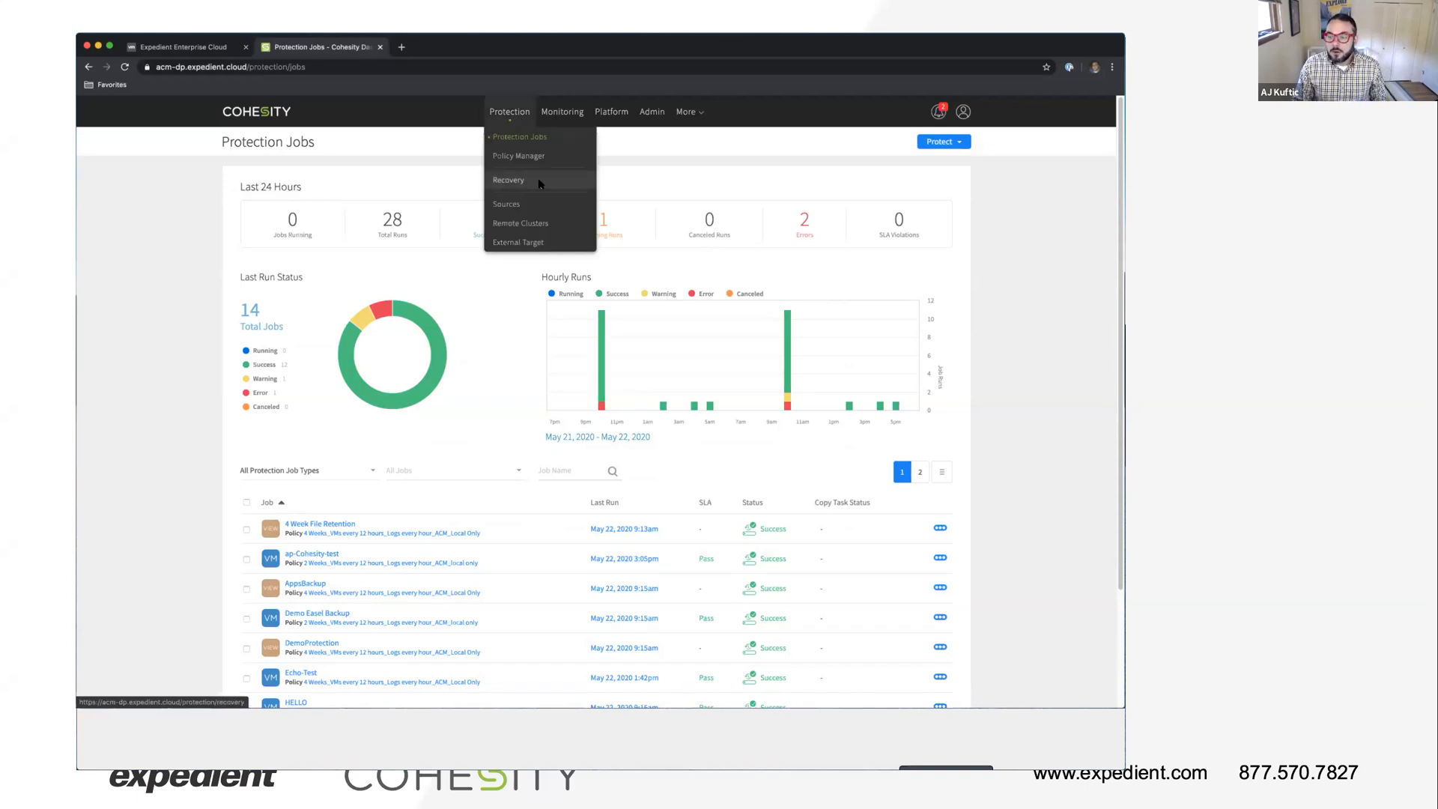
pyautogui.click(539, 184)
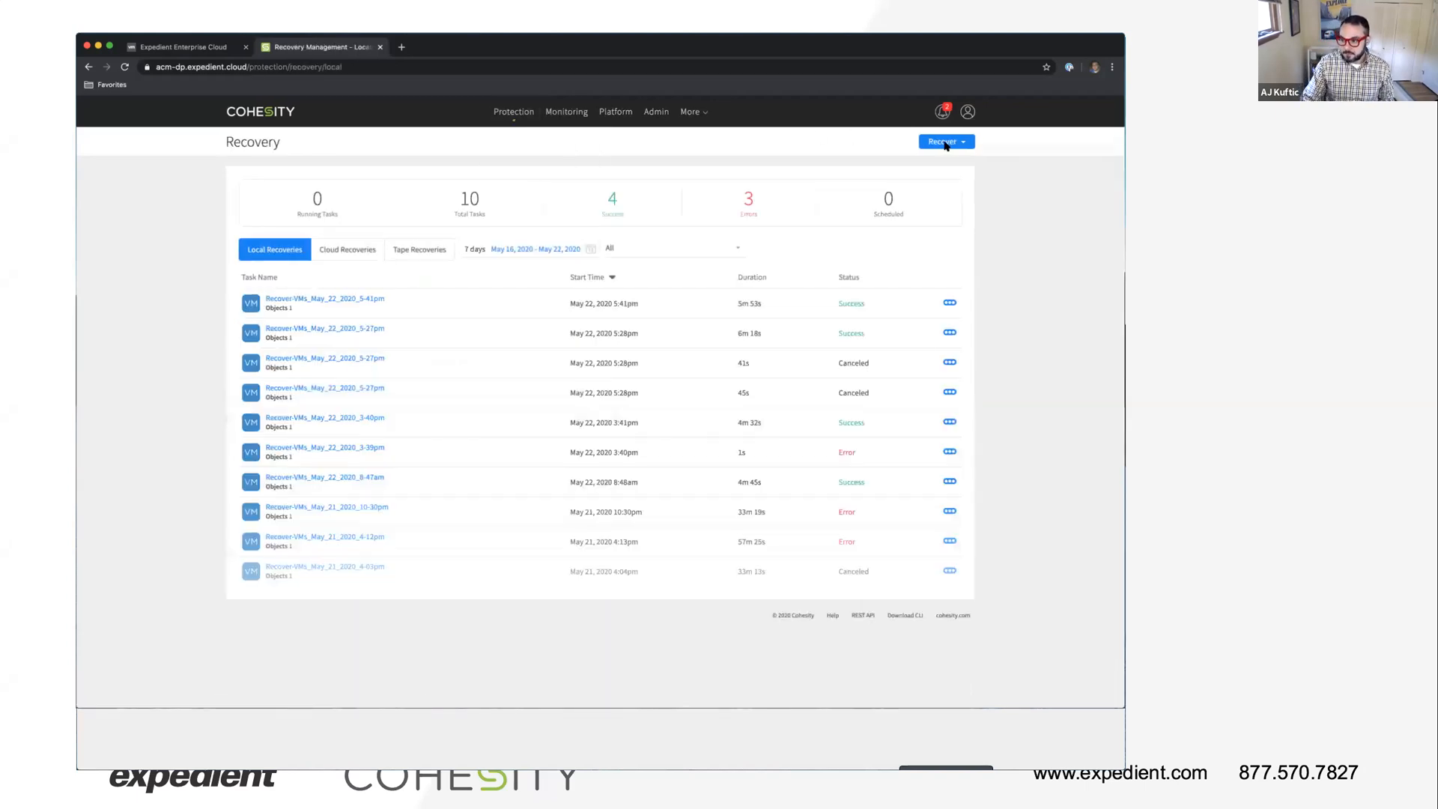
pyautogui.click(944, 143)
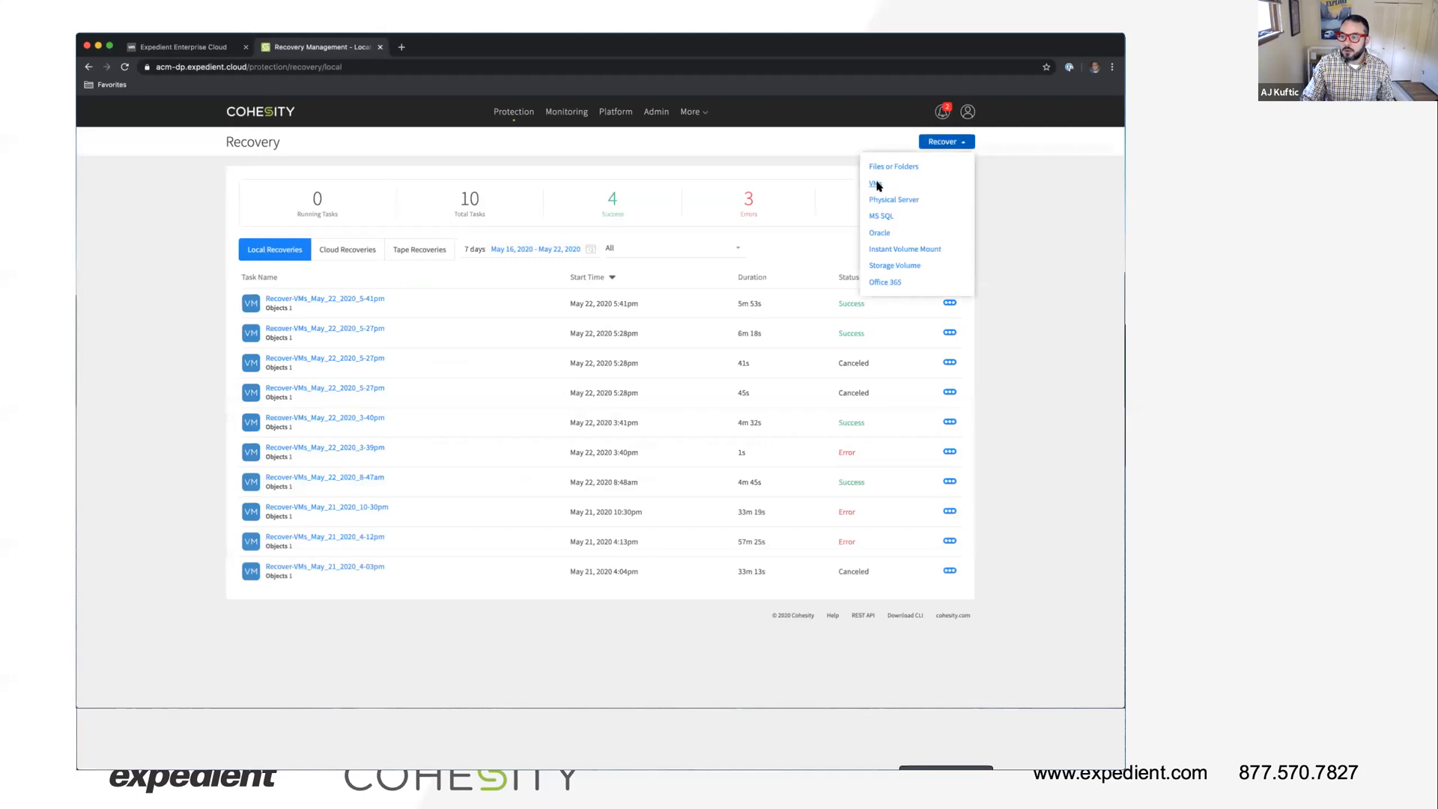
pyautogui.click(876, 184)
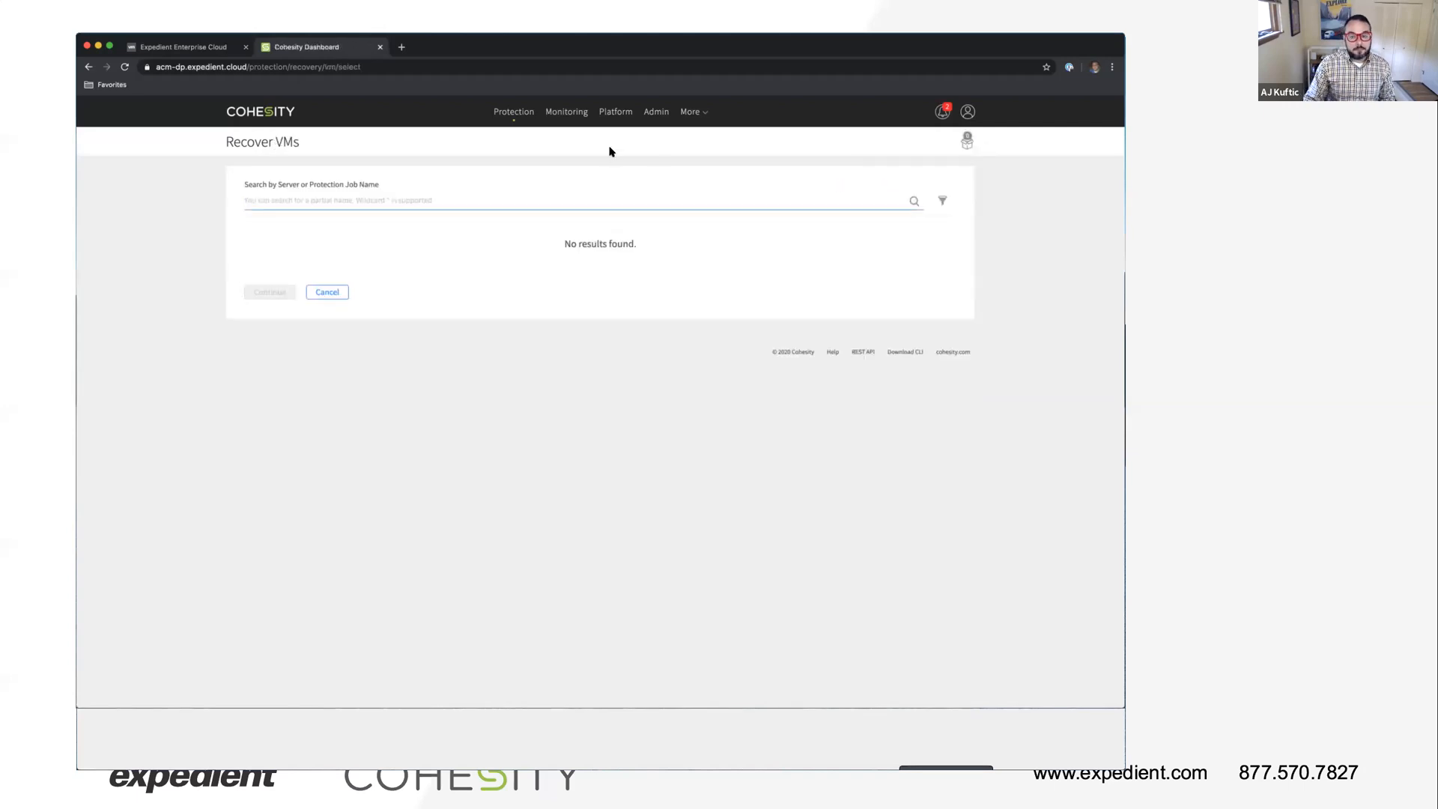
pyautogui.write('ajk-ubuntu')
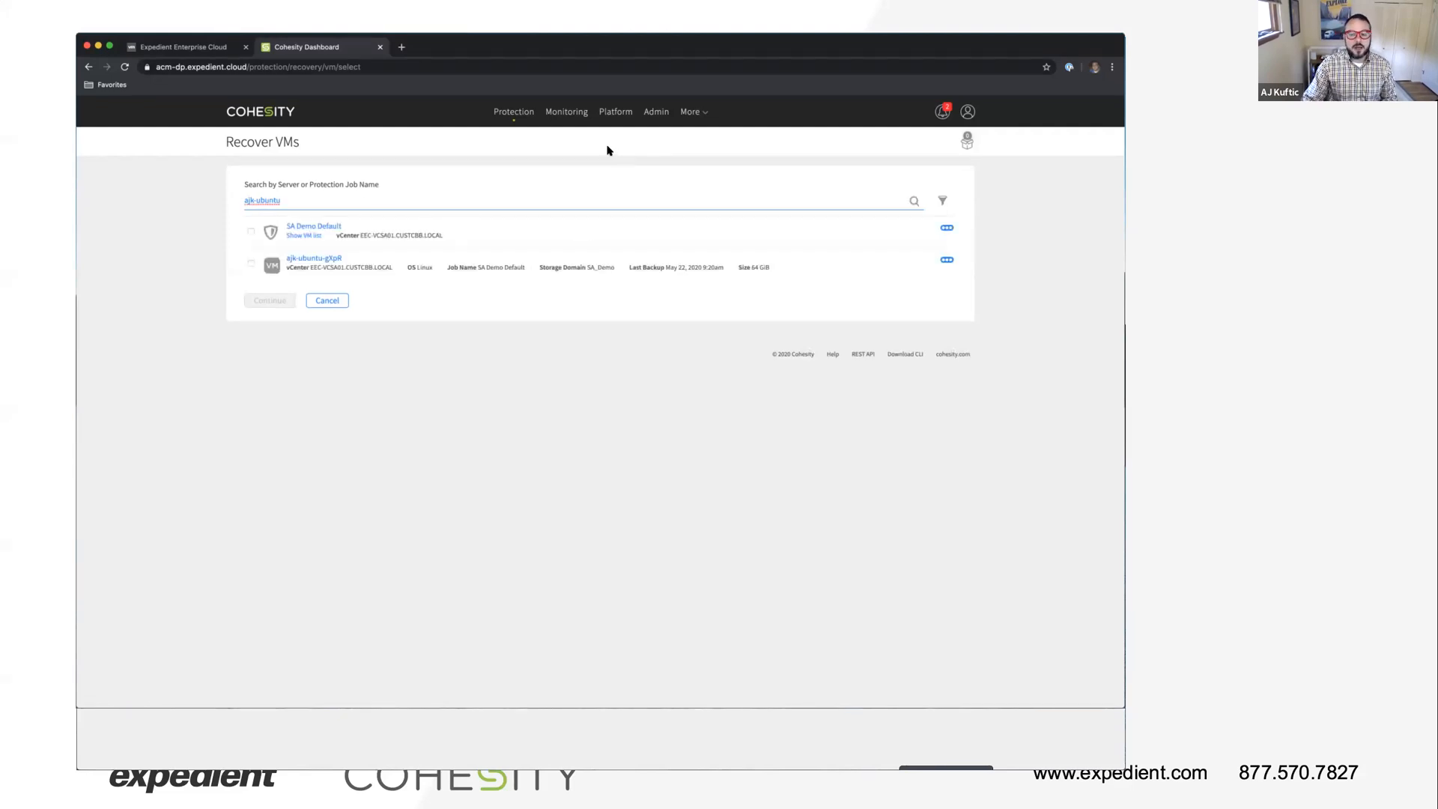
# Recover the ajk-ubuntu-gXpR VM to its original location with the preset options and expand its recovery task details.
pyautogui.click(250, 263)
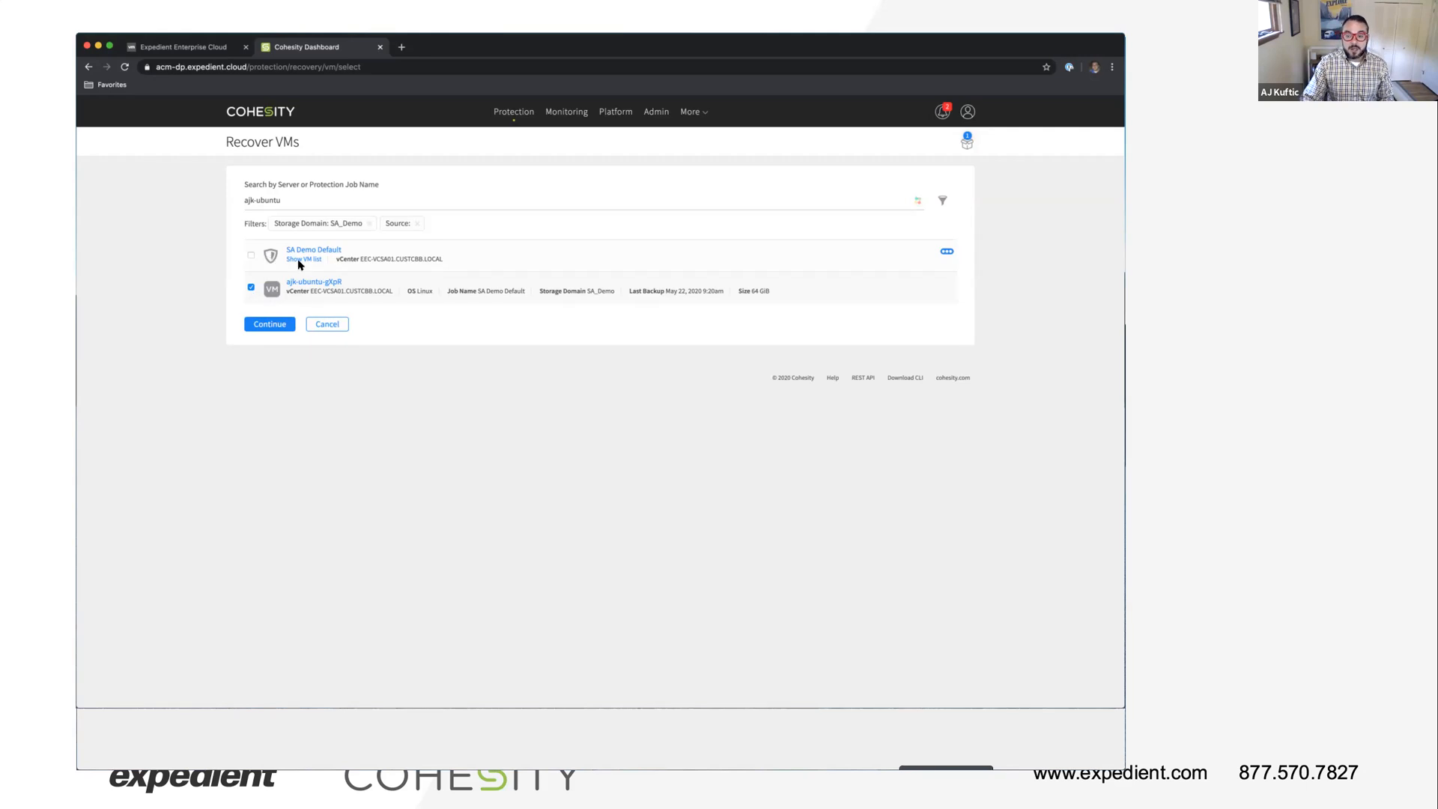
pyautogui.click(277, 325)
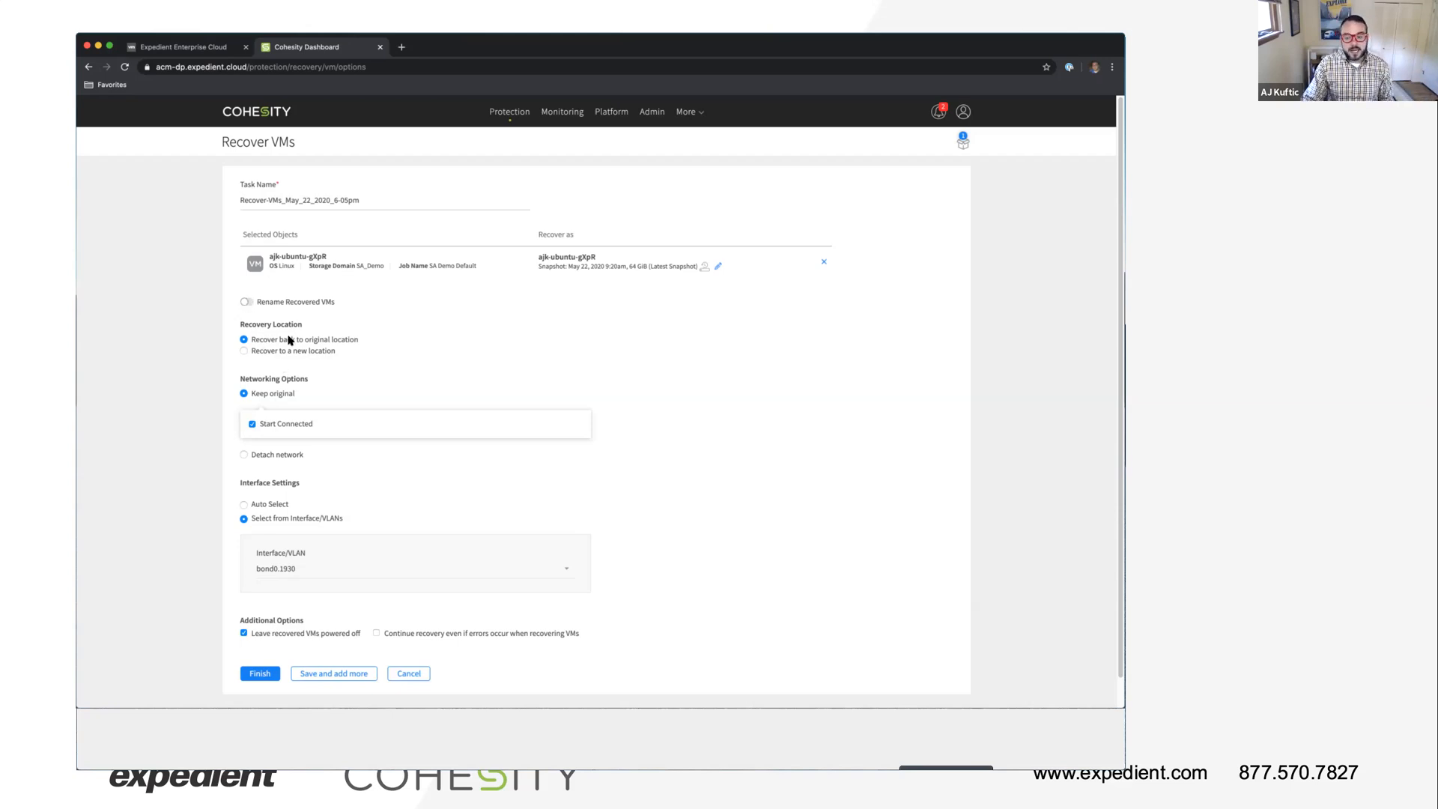
pyautogui.click(259, 674)
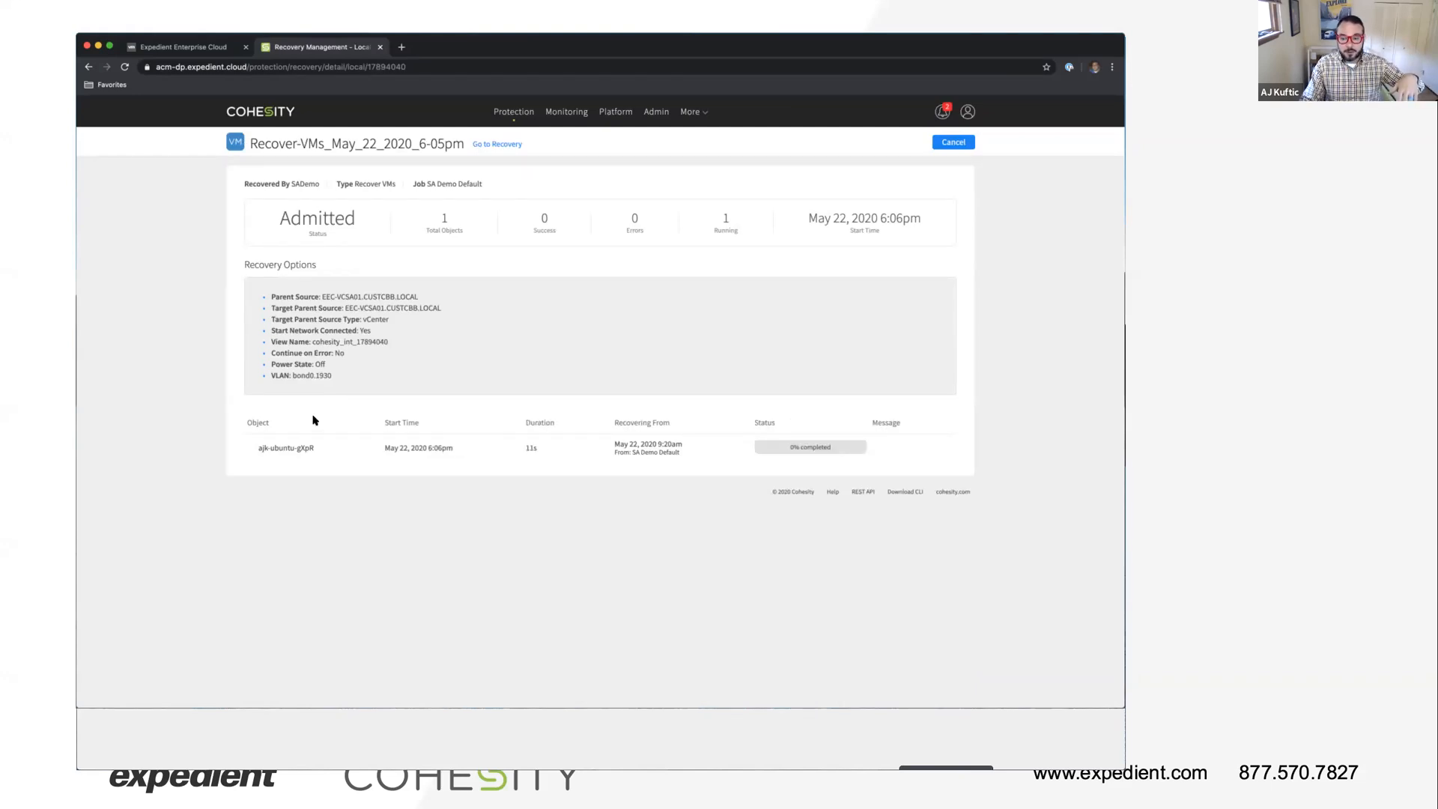
pyautogui.click(246, 450)
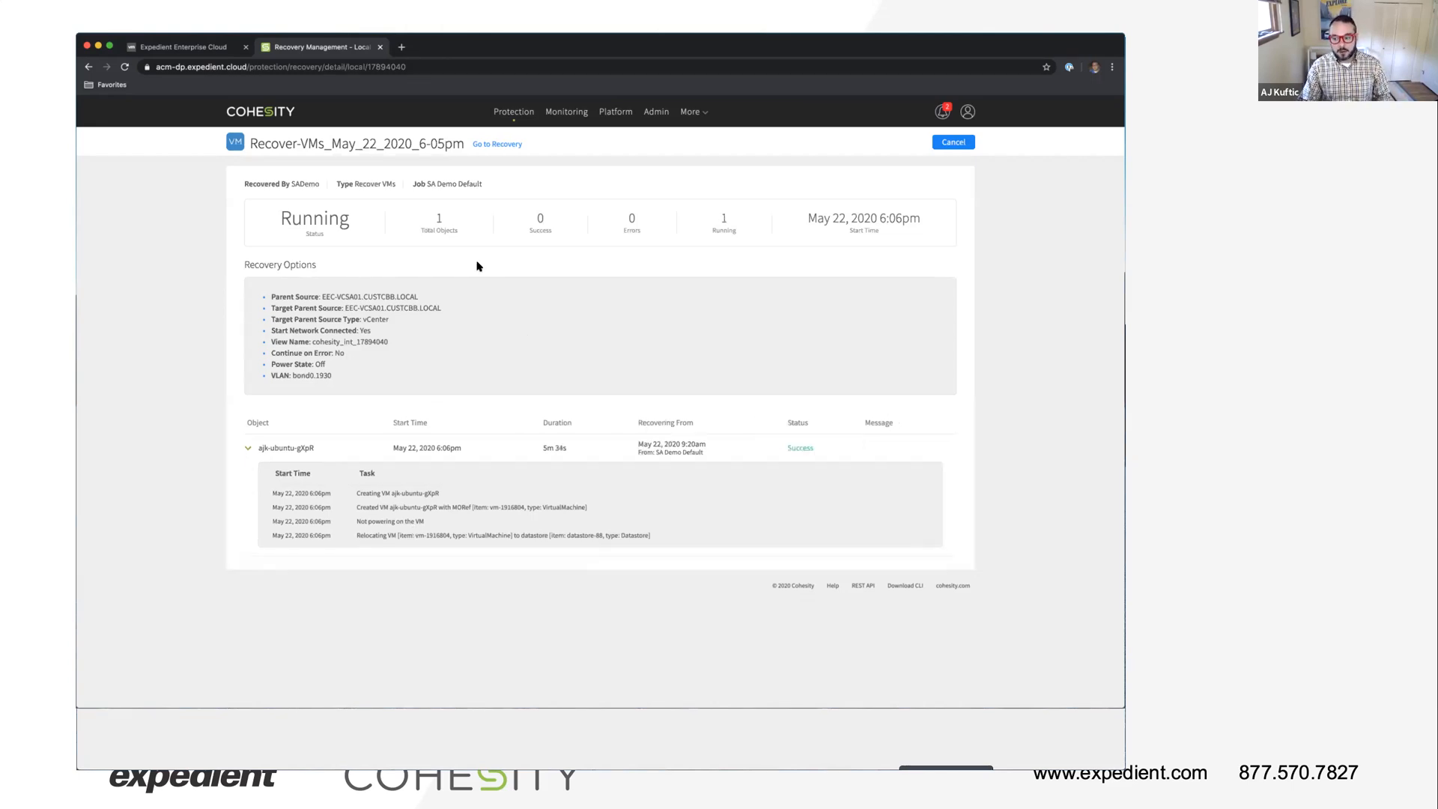
# Return to Expedient Enterprise Cloud, refresh the virtual machine list and power on the recovered ajk-ubuntu-gXpR.
pyautogui.click(201, 48)
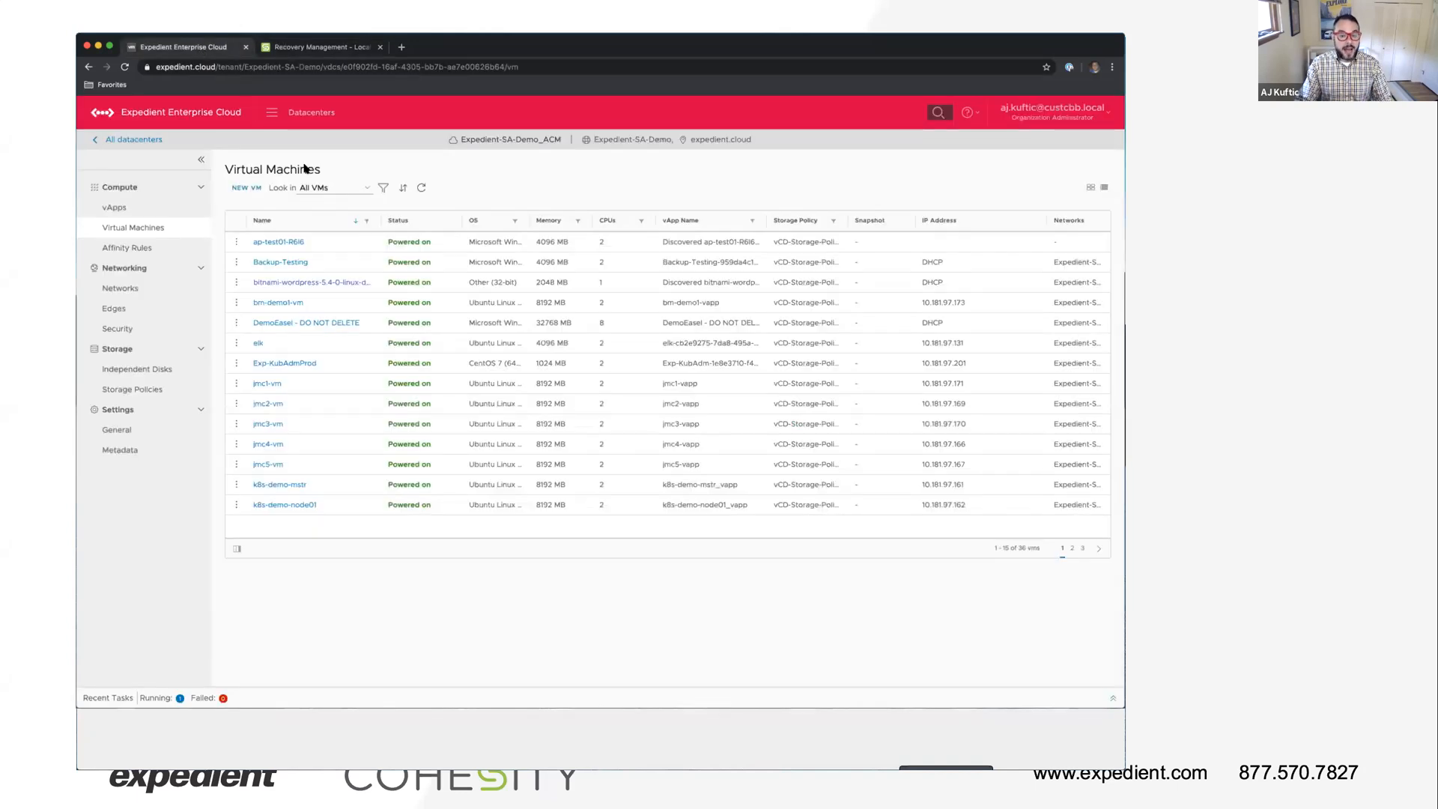
pyautogui.click(422, 188)
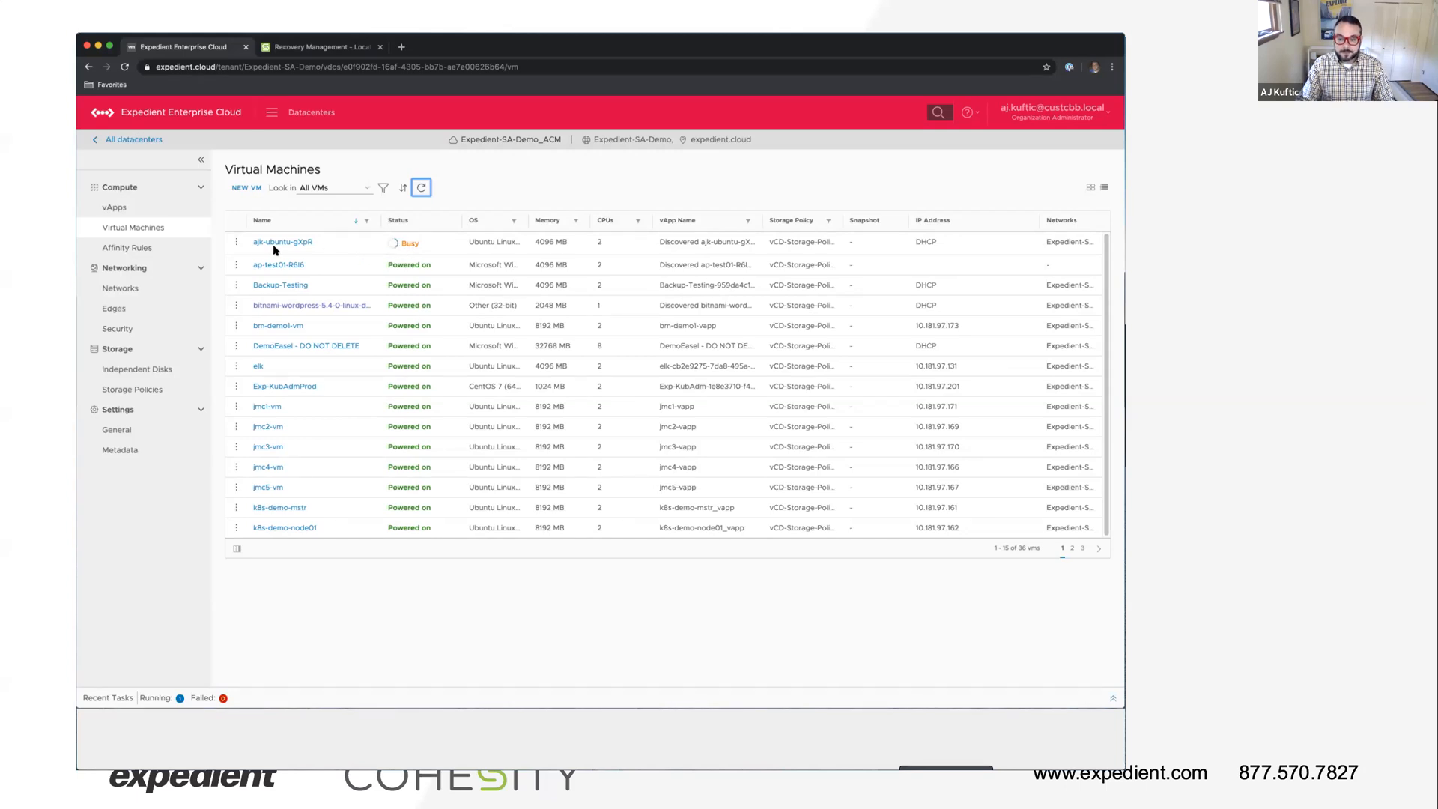
pyautogui.click(236, 244)
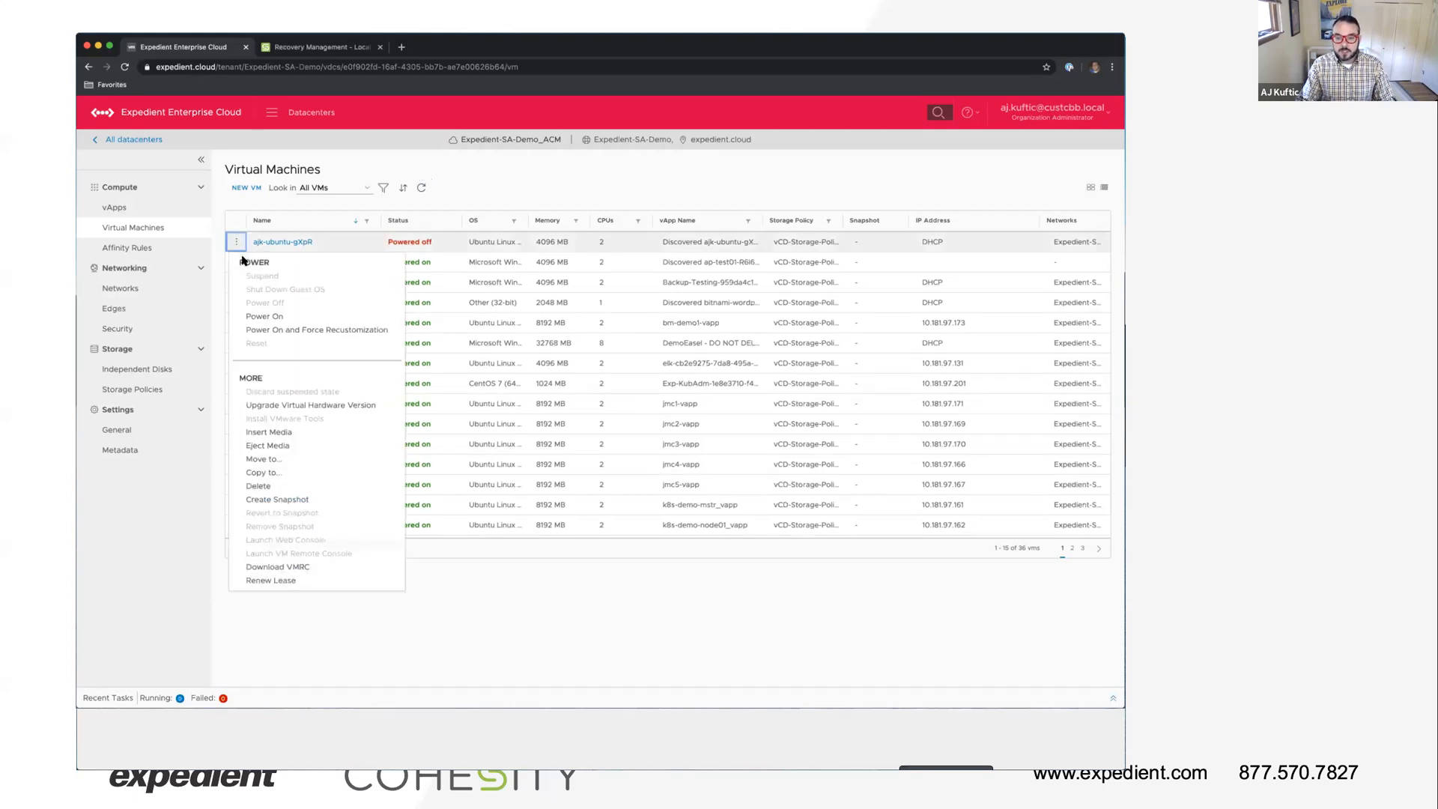
pyautogui.click(247, 315)
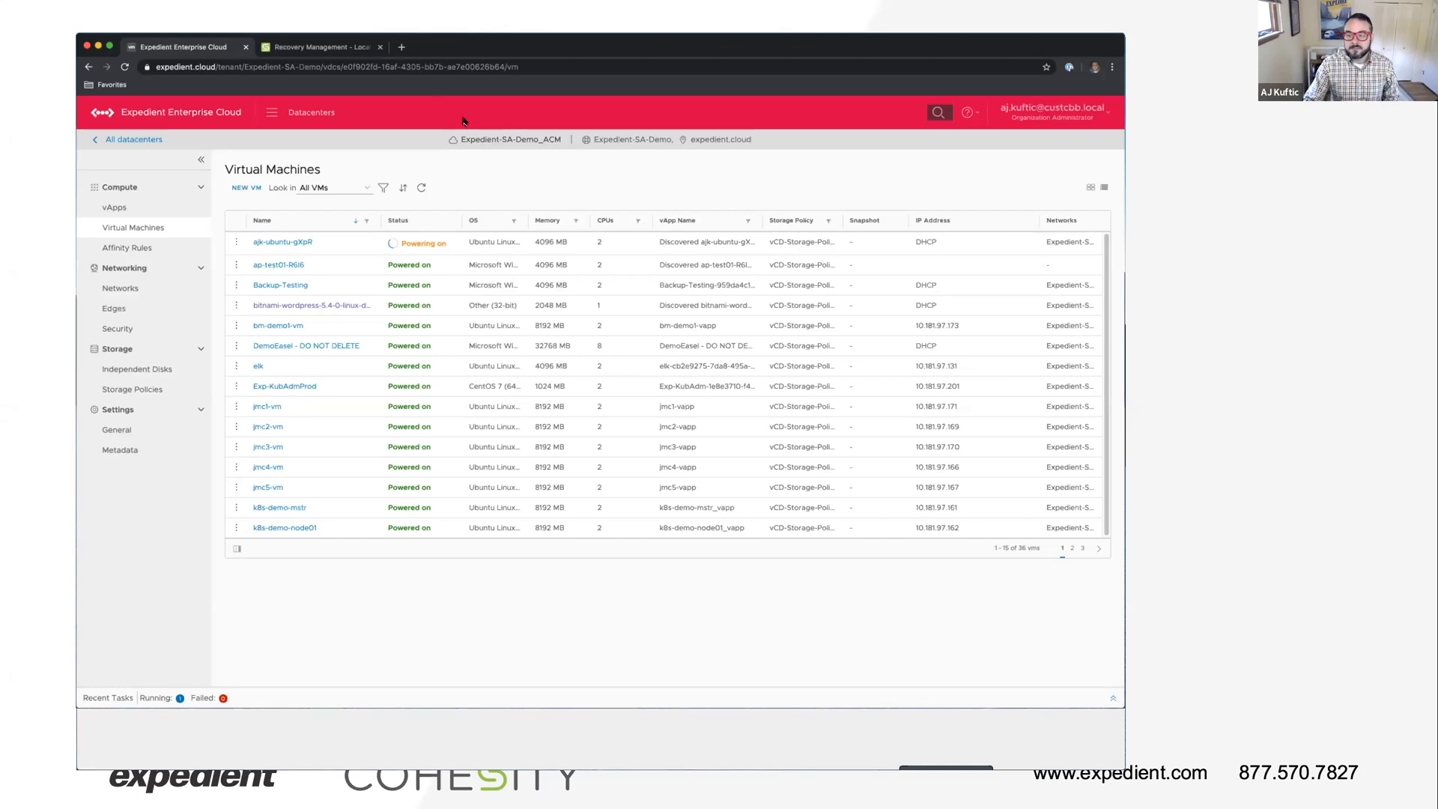
# Switch back to Cohesity, start a Files or Folders recovery and search for "sensitive".
pyautogui.click(318, 46)
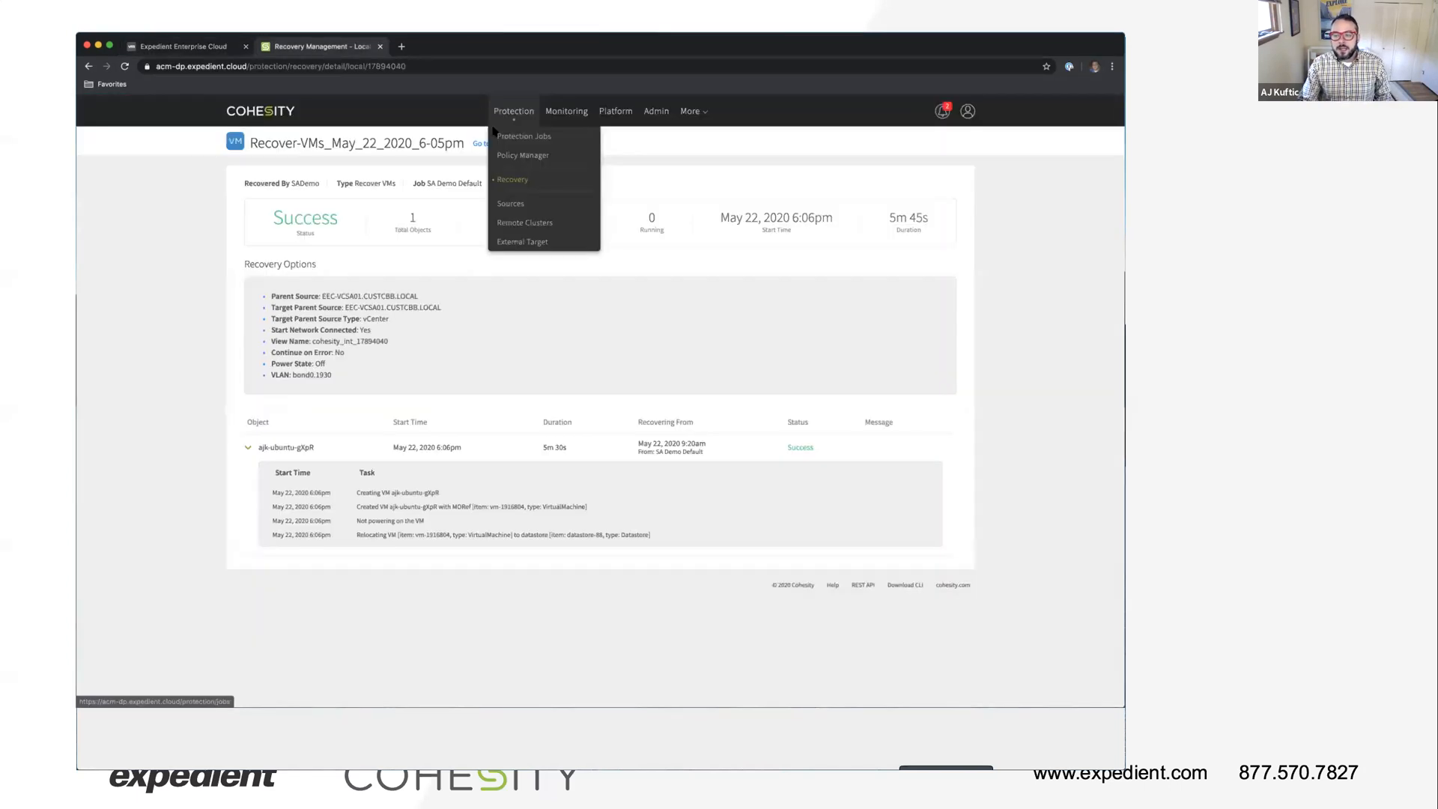
pyautogui.click(524, 184)
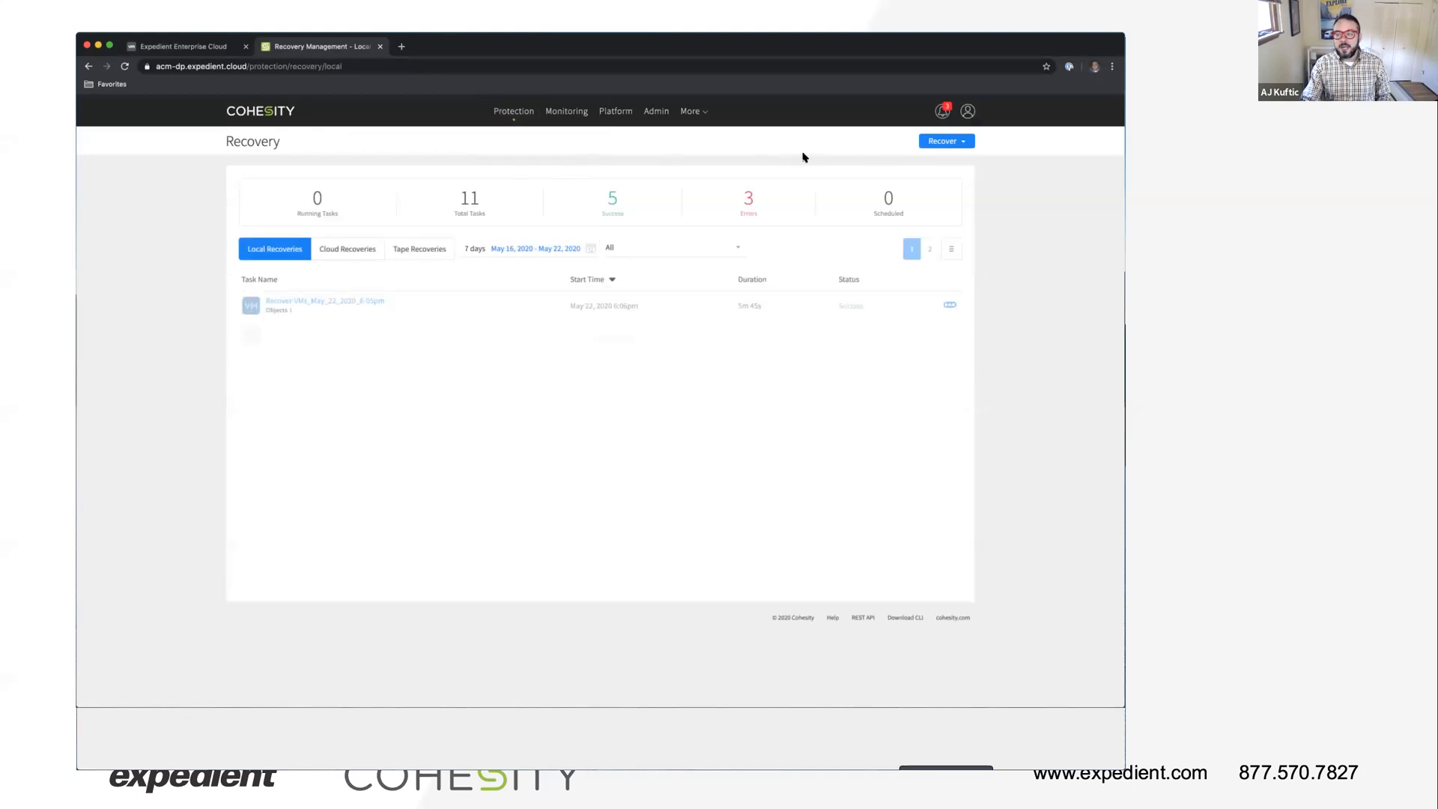
pyautogui.click(942, 142)
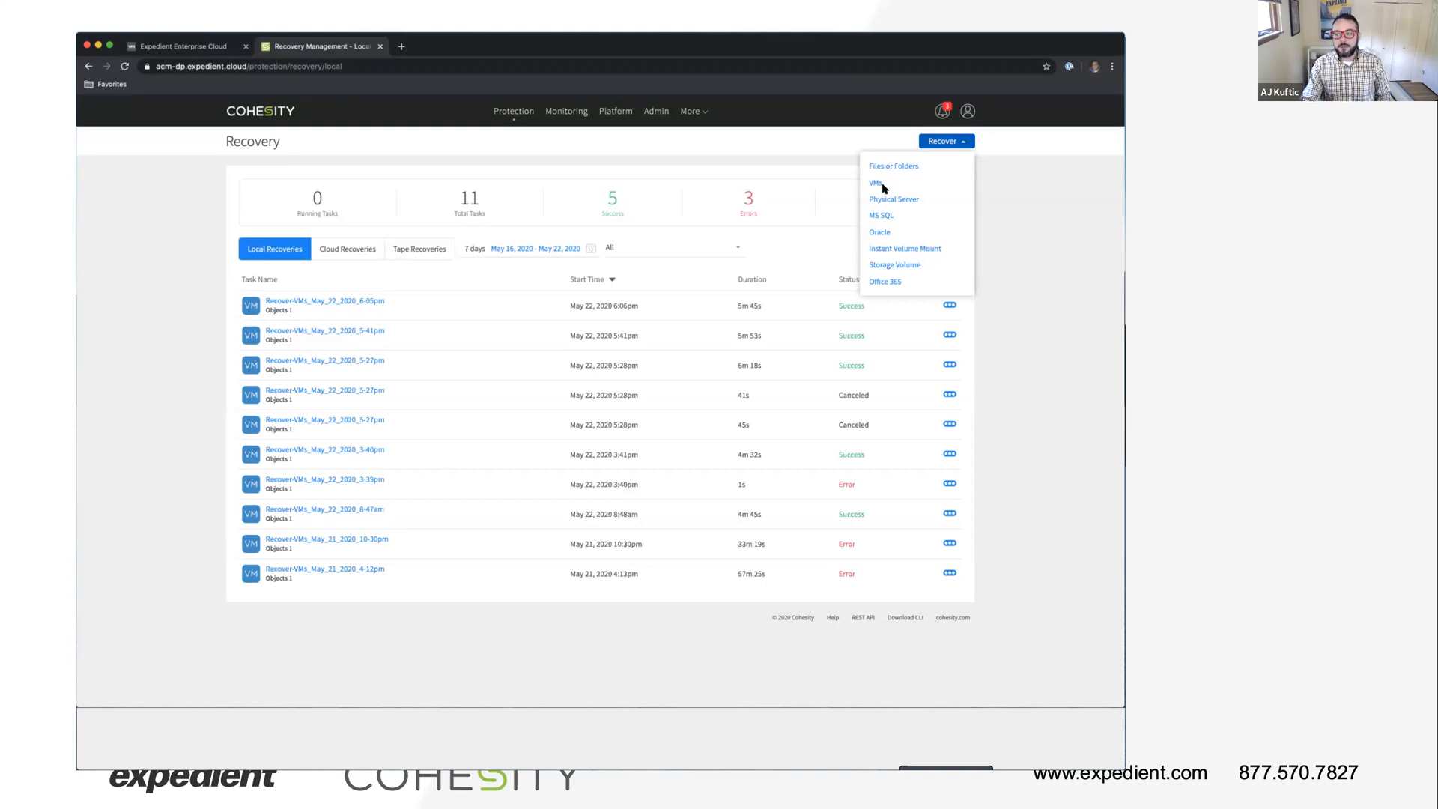
pyautogui.click(873, 165)
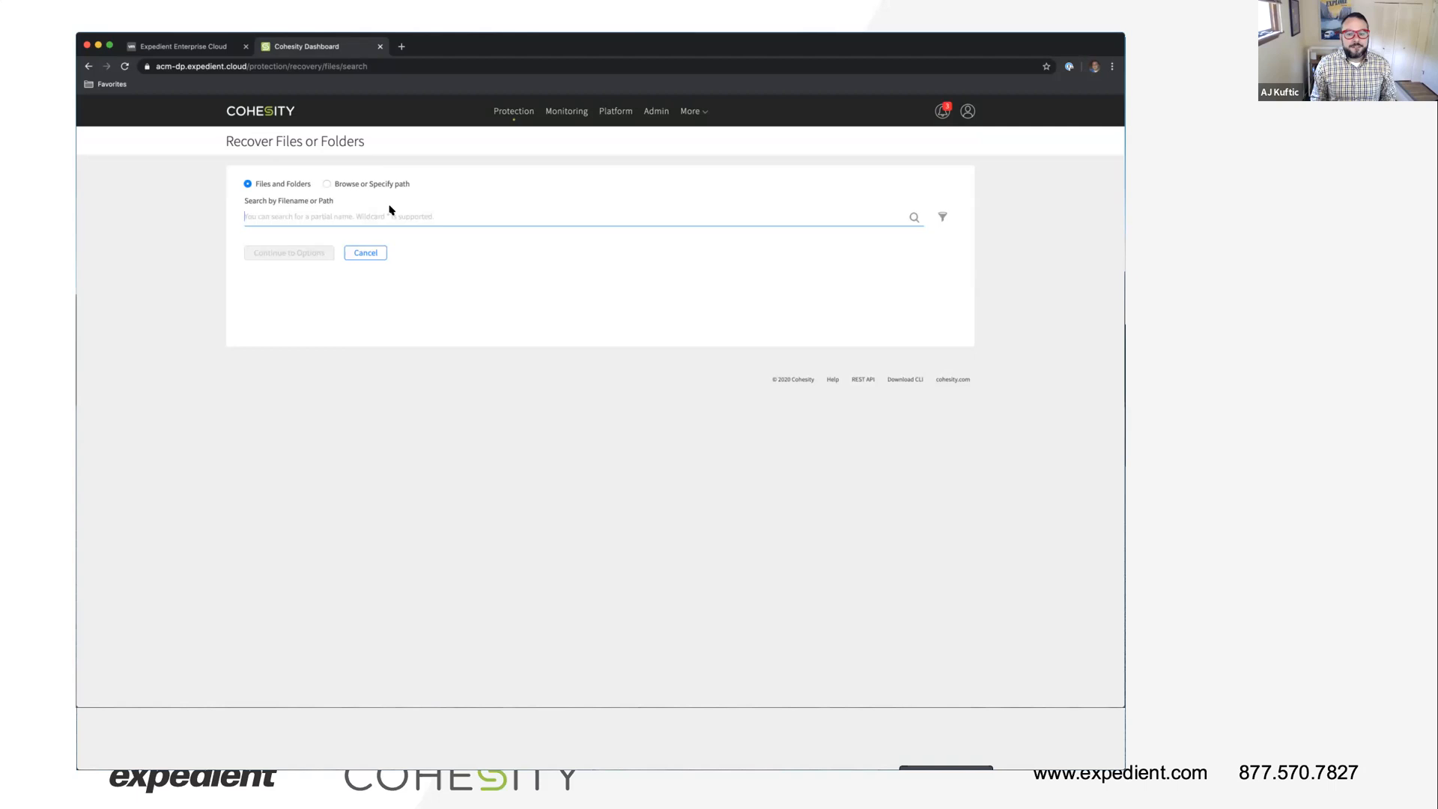
pyautogui.write('sensitive')
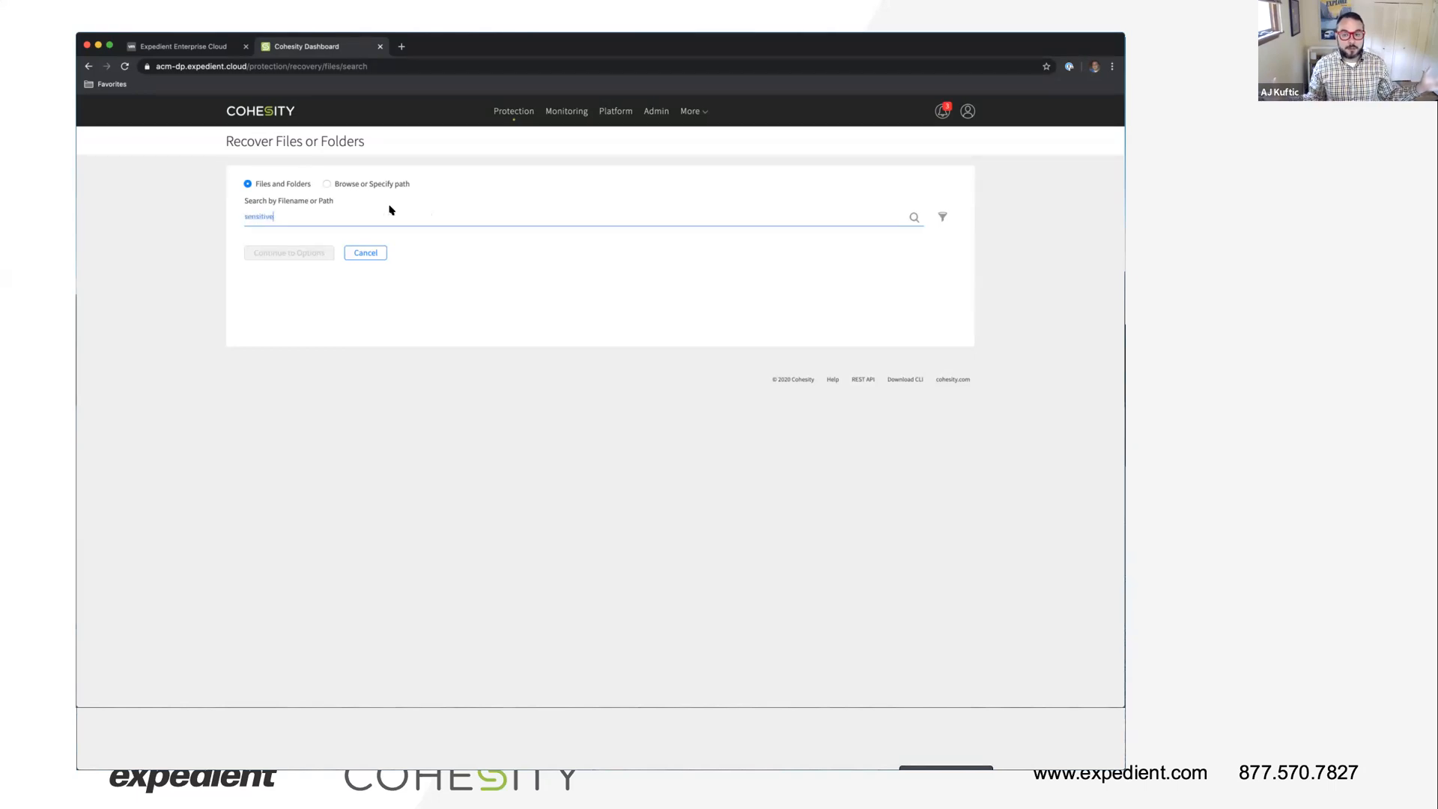
pyautogui.press('Return')
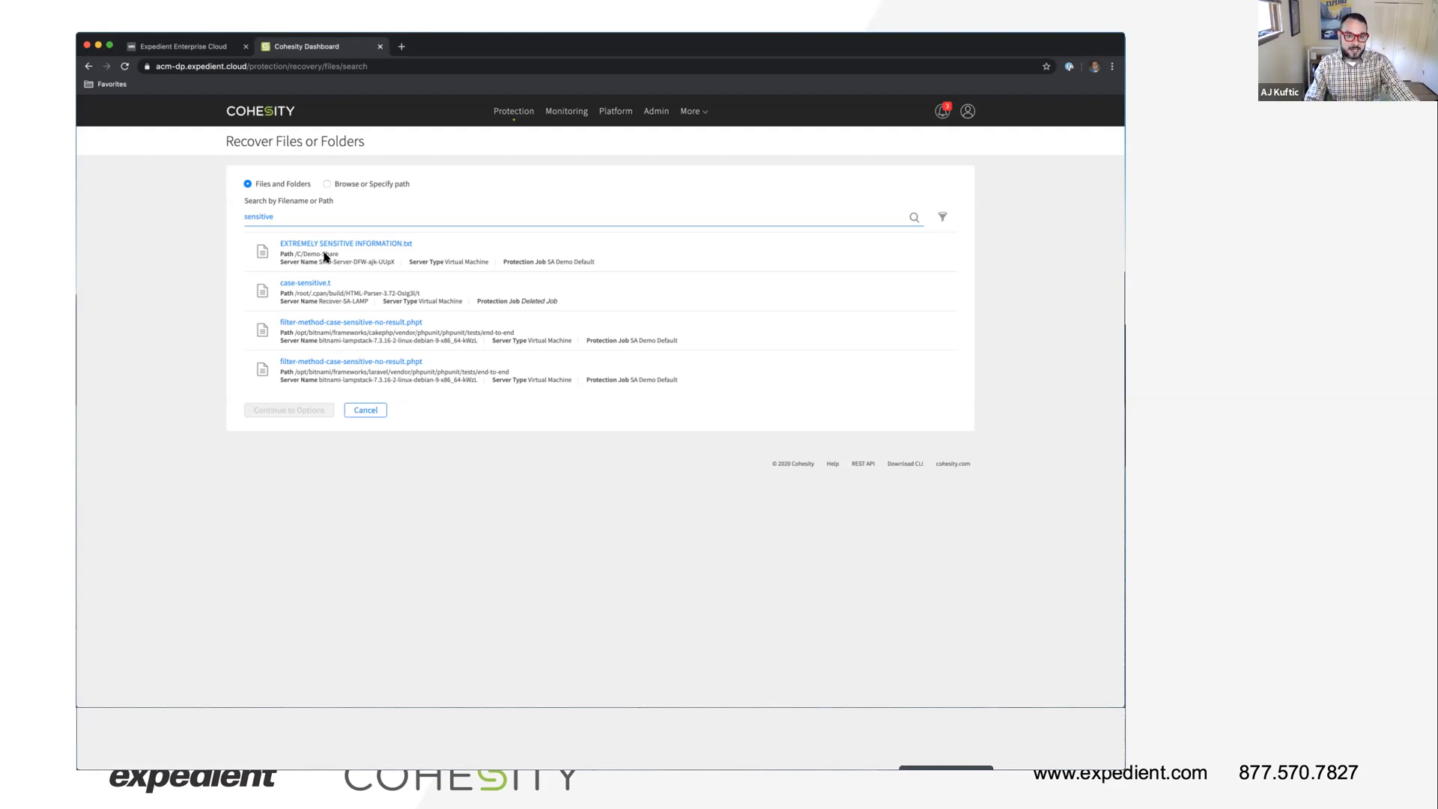
# Download EXTREMELY SENSITIVE INFORMATION.txt from the May 22, 2020 9:20am recovery point, view its contents and close it.
pyautogui.click(314, 245)
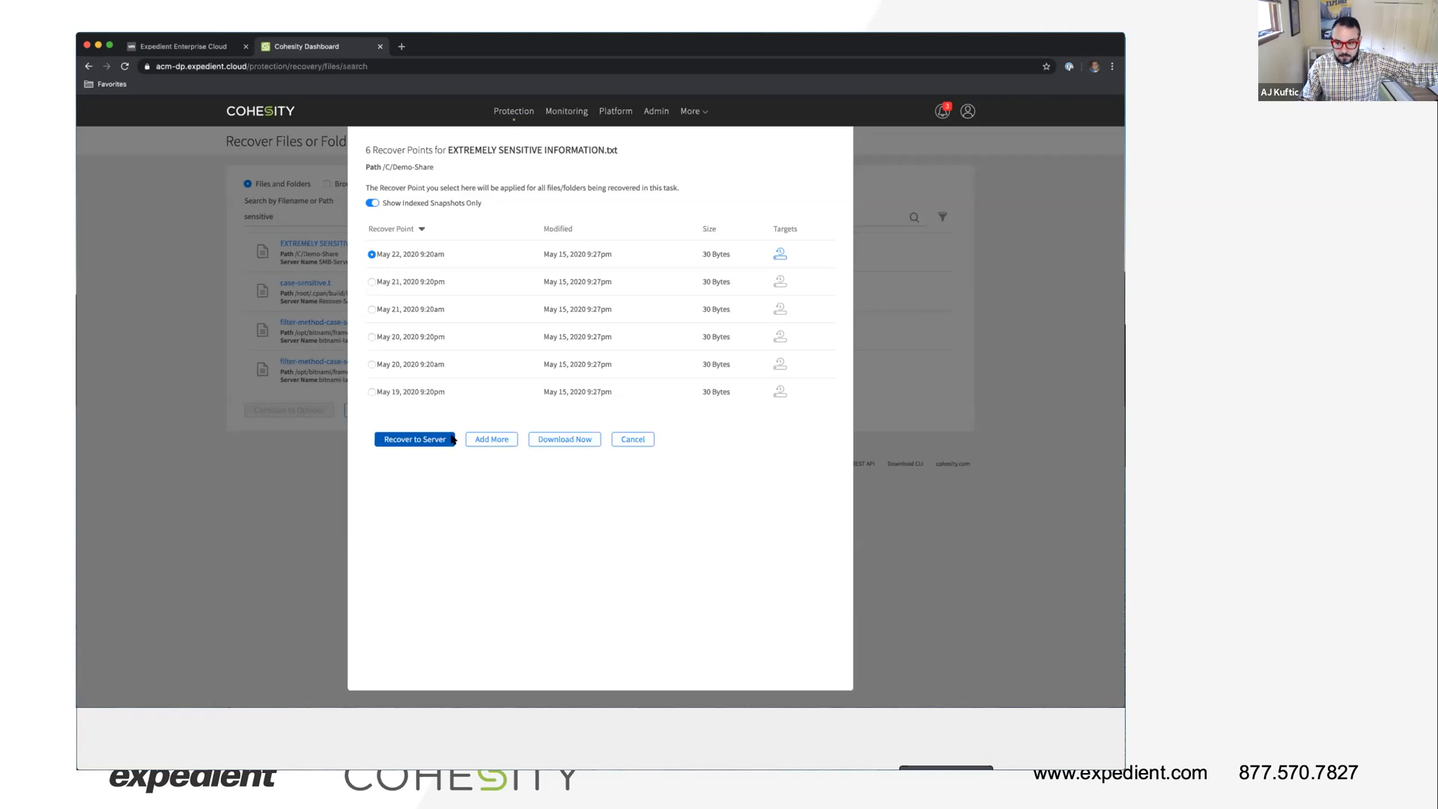
pyautogui.click(545, 442)
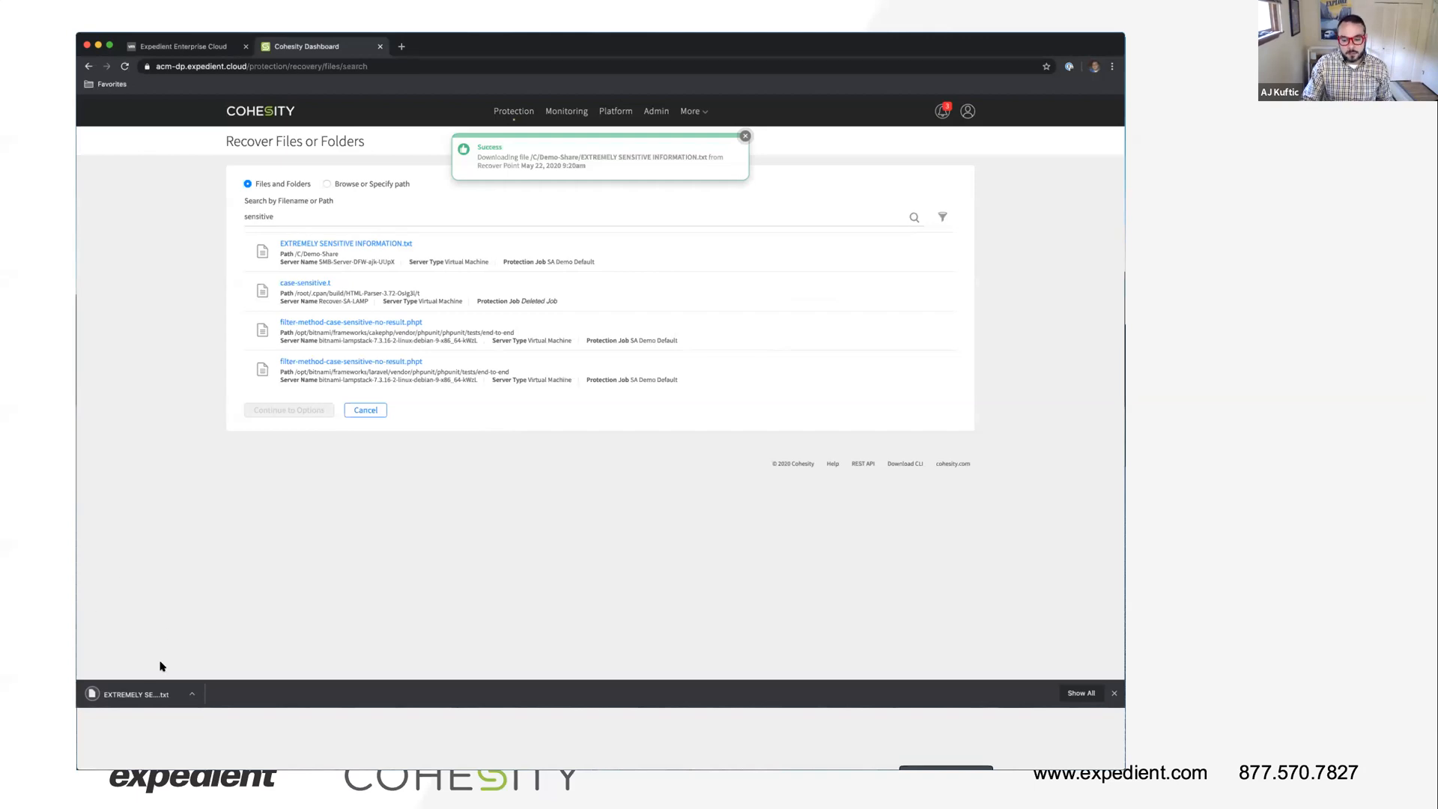
pyautogui.click(150, 686)
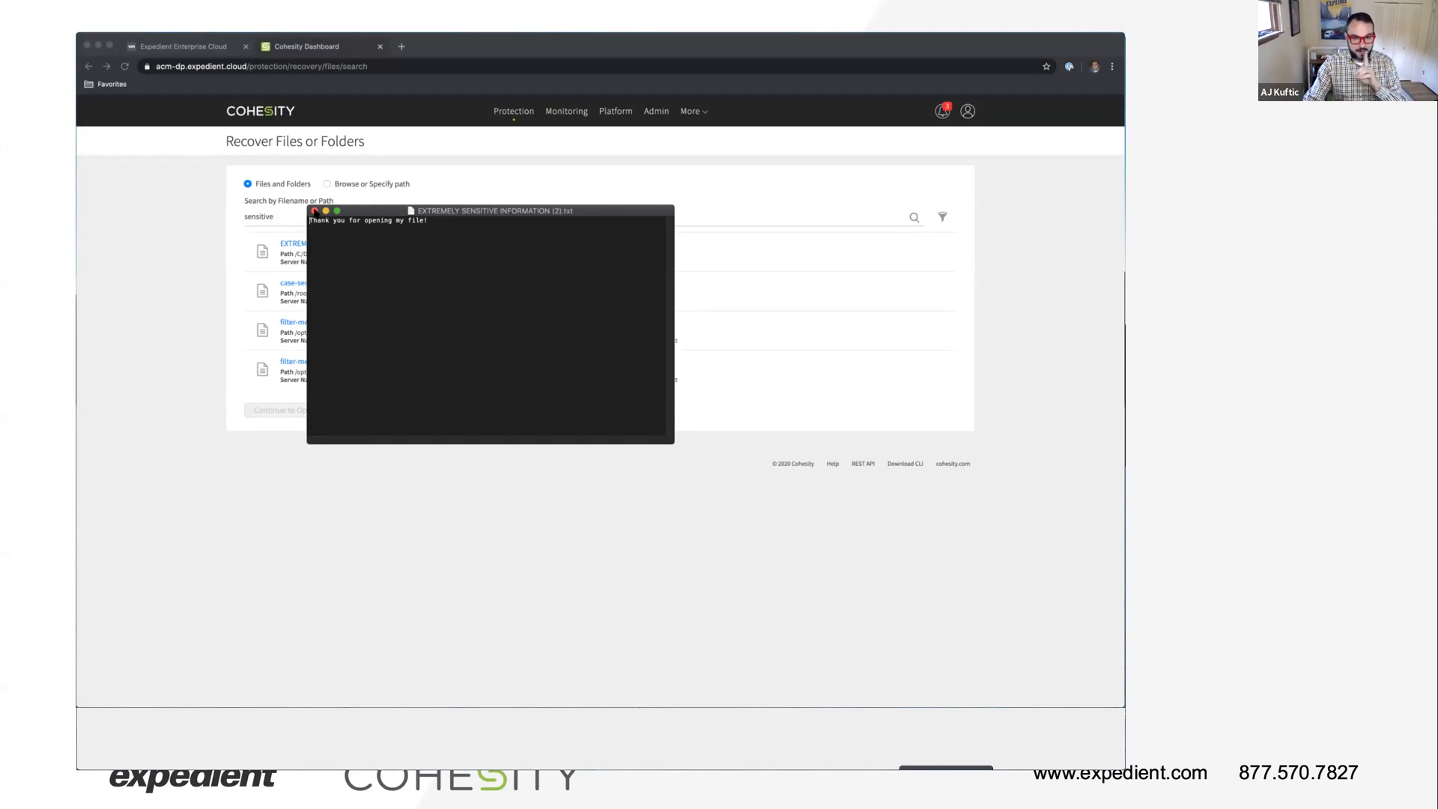
pyautogui.click(314, 212)
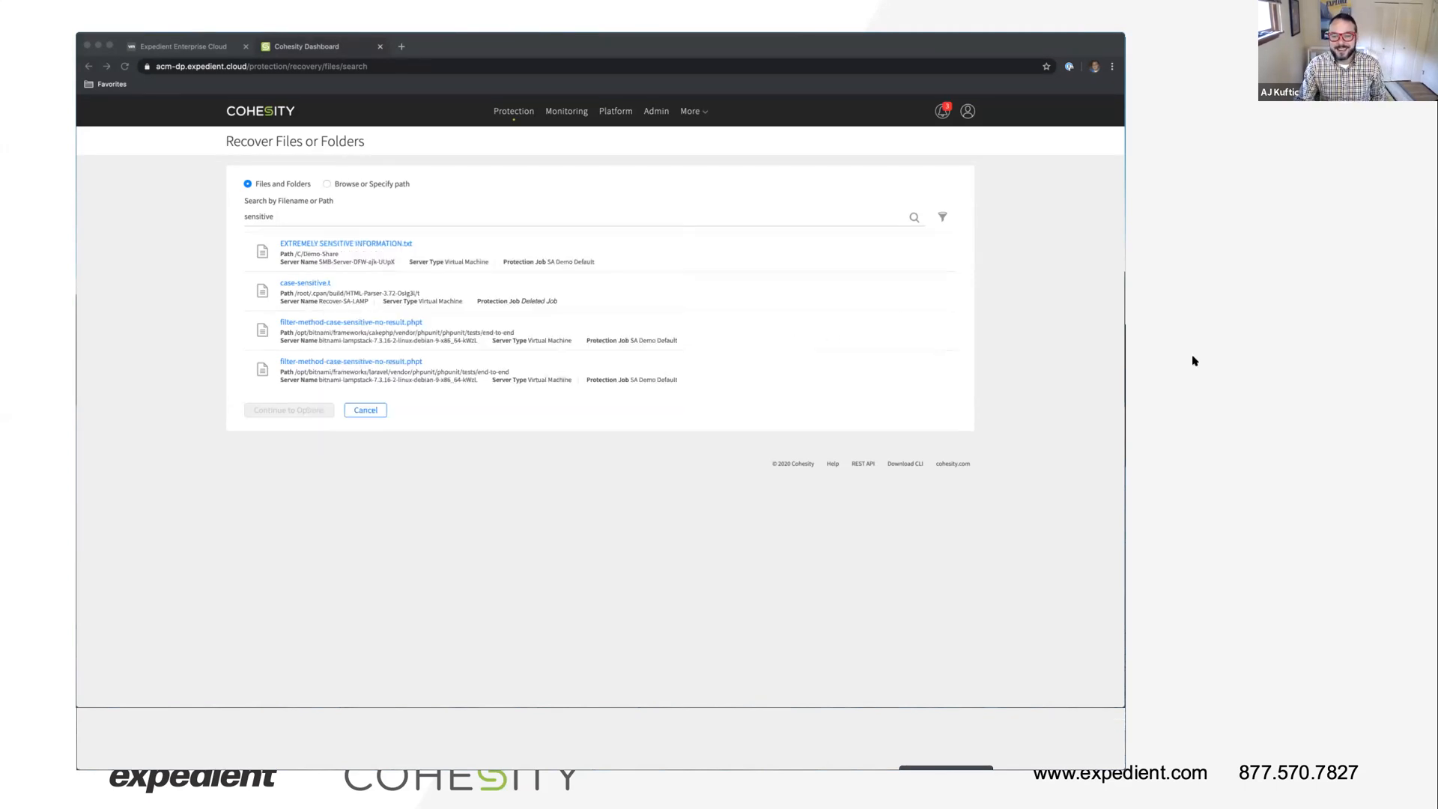
pyautogui.click(1297, 318)
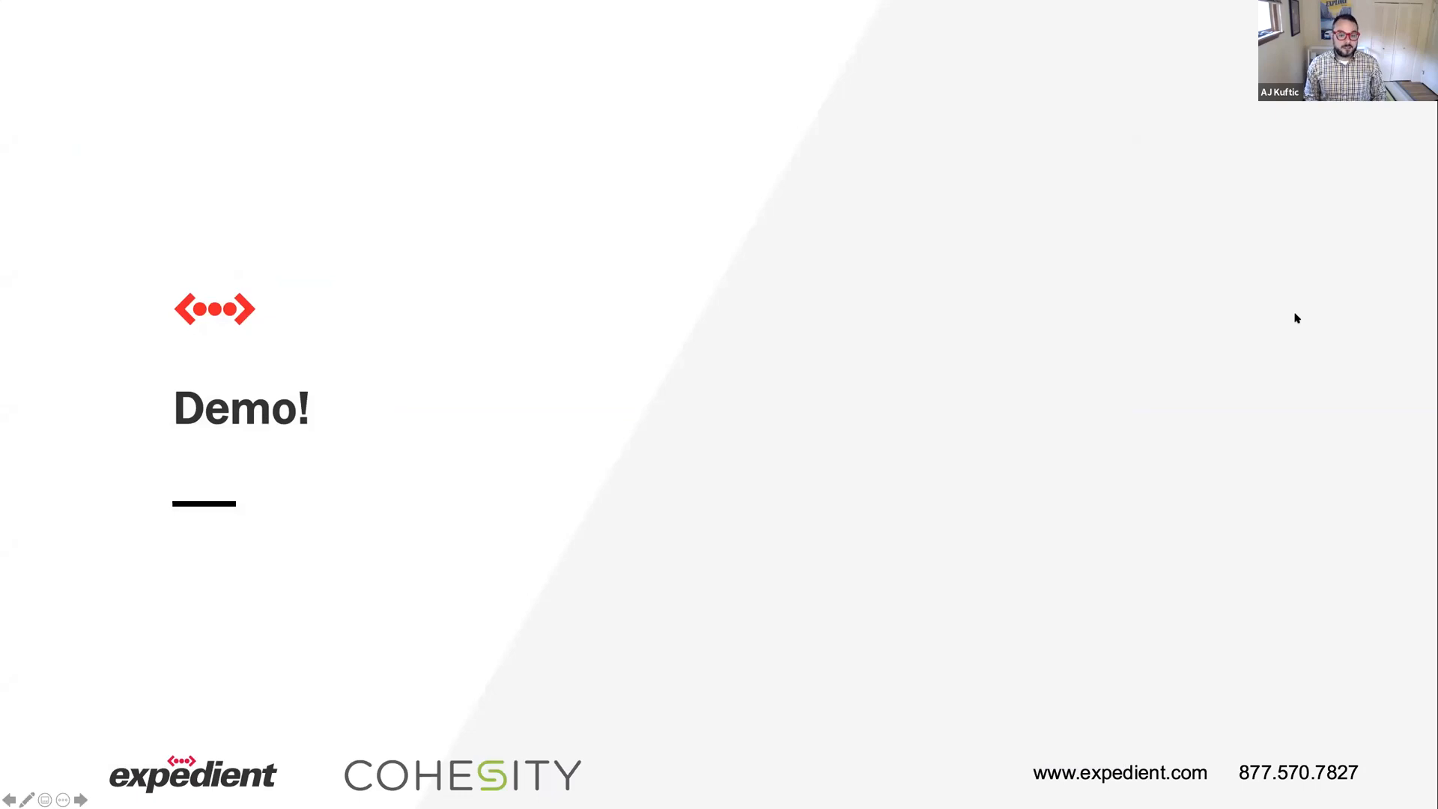
pyautogui.press('Right')
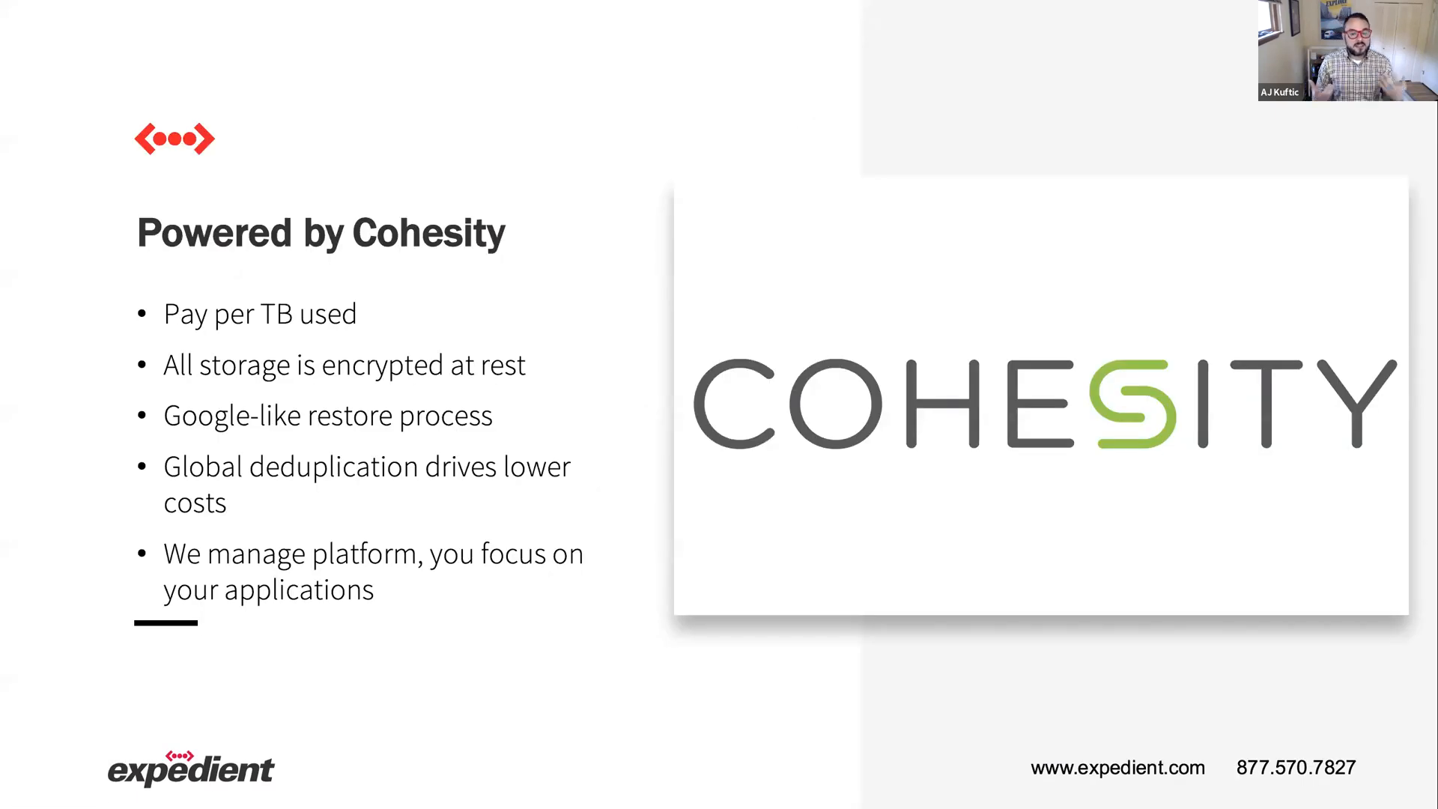